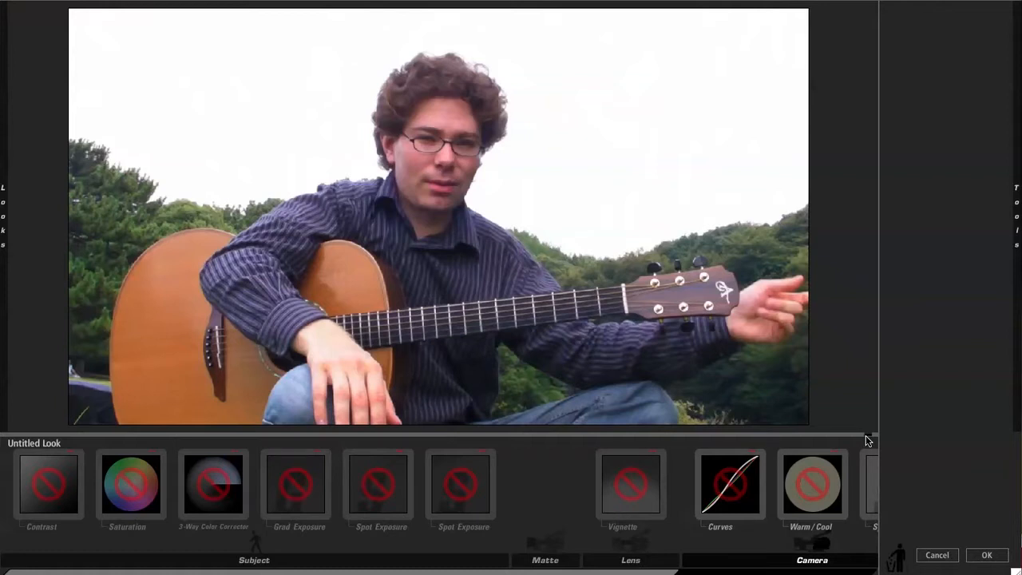
Compare the original and graded image by switching the entire look on, off and on again.
left_click(867, 436)
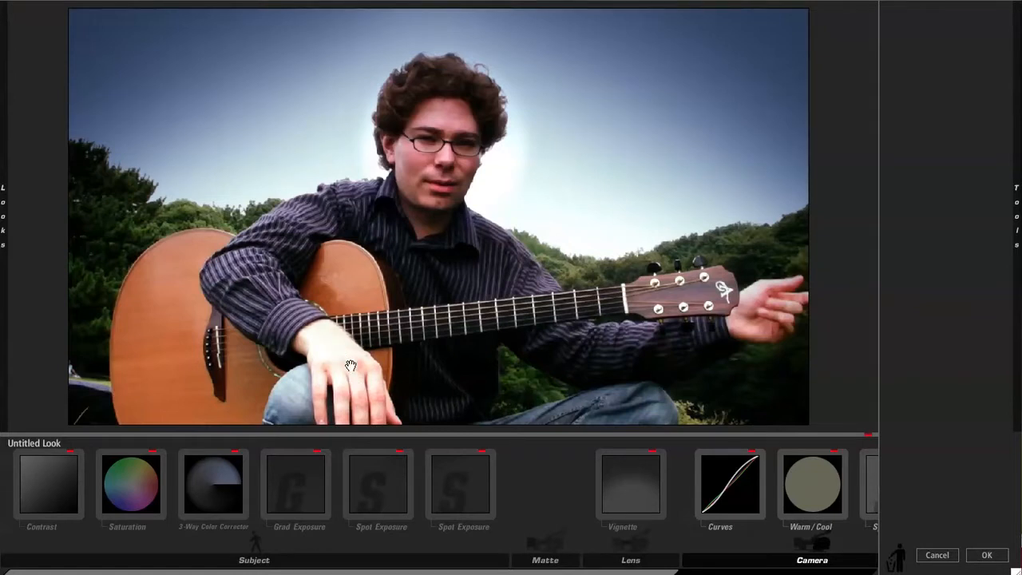
left_click(869, 436)
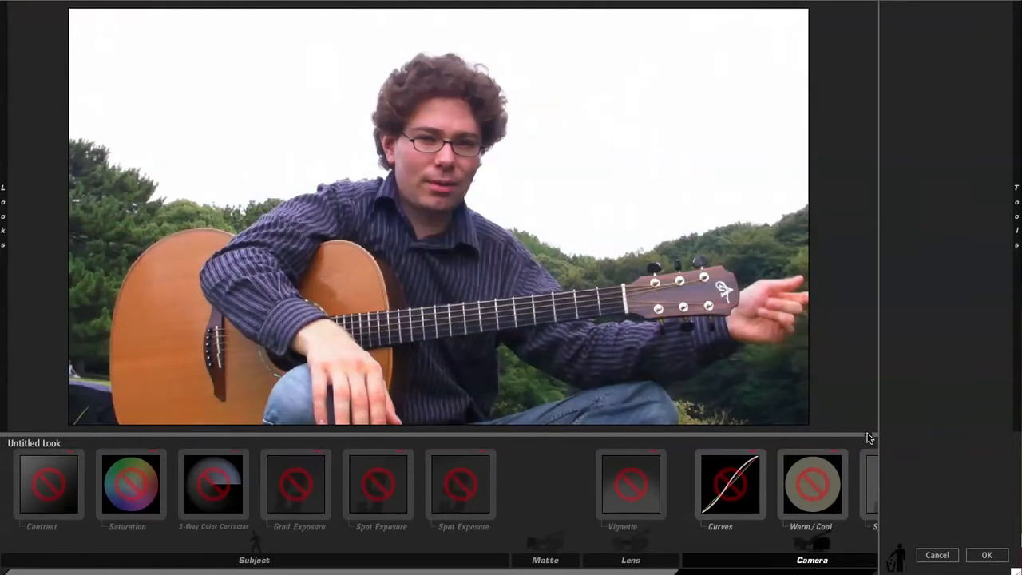
left_click(868, 436)
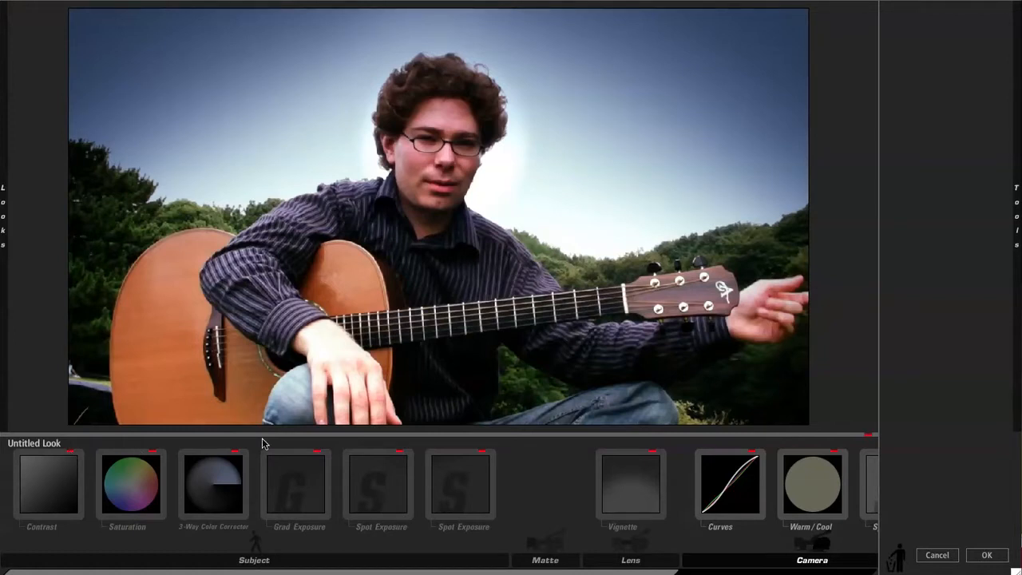
Compare the image with and without the Lens Vignette, and inspect the vignette's circular extent around the full frame.
scroll(198, 490, "right", 3)
scroll(198, 490, "right", 3)
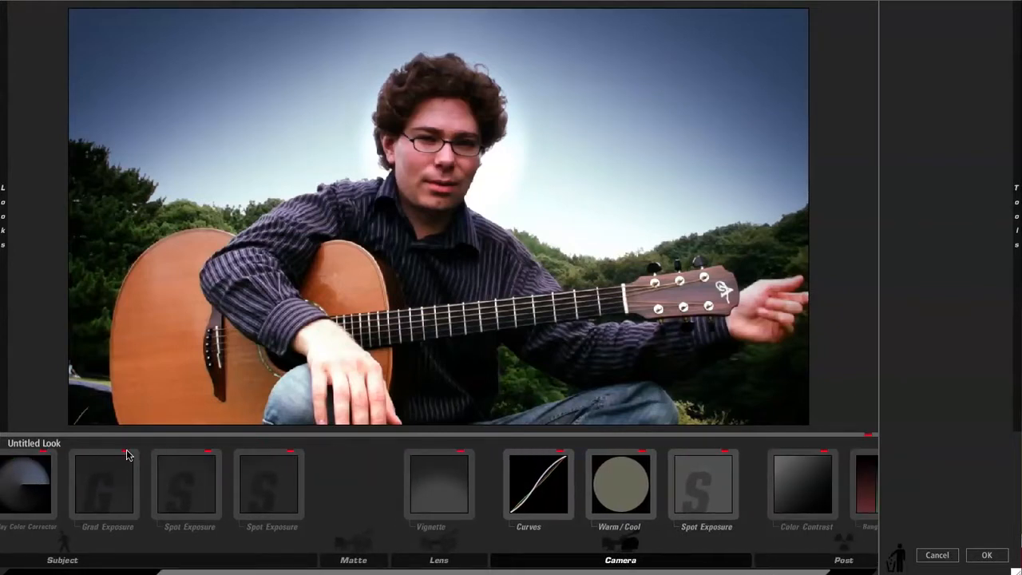
left_click(460, 453)
left_click(459, 453)
left_click(459, 452)
left_click(459, 453)
left_click(459, 452)
left_click(459, 452)
left_click(459, 452)
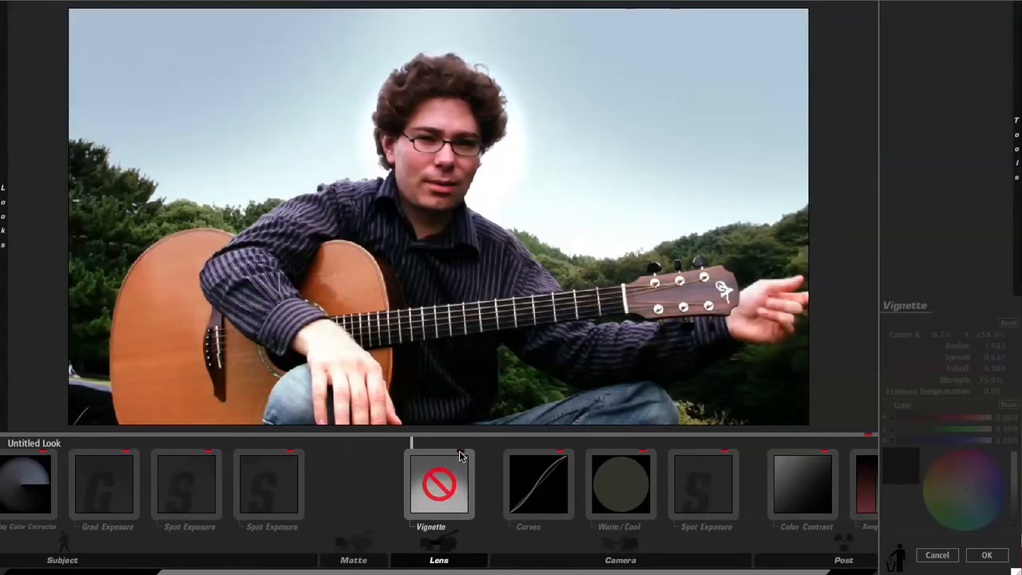
left_click(459, 453)
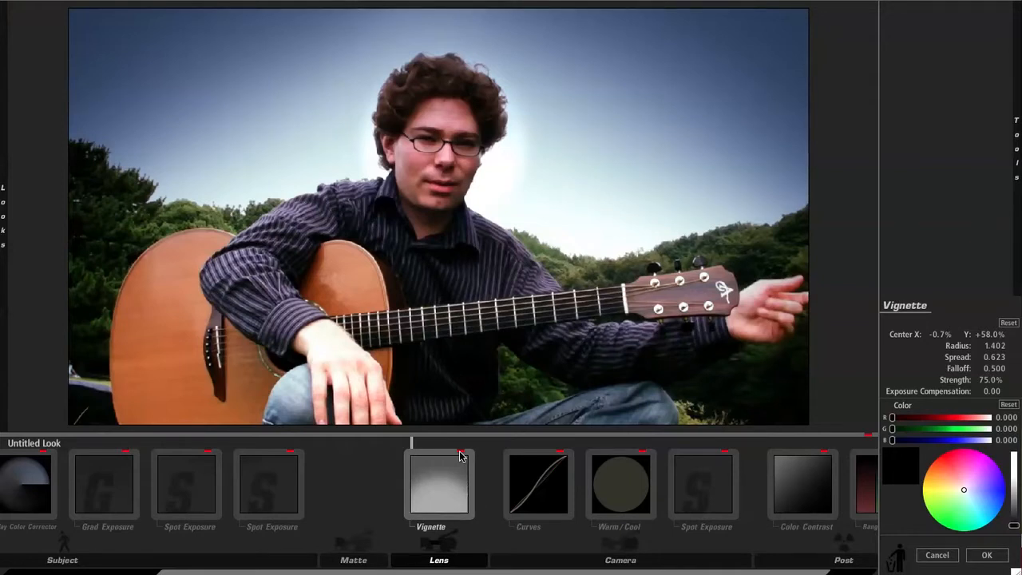
left_click(459, 452)
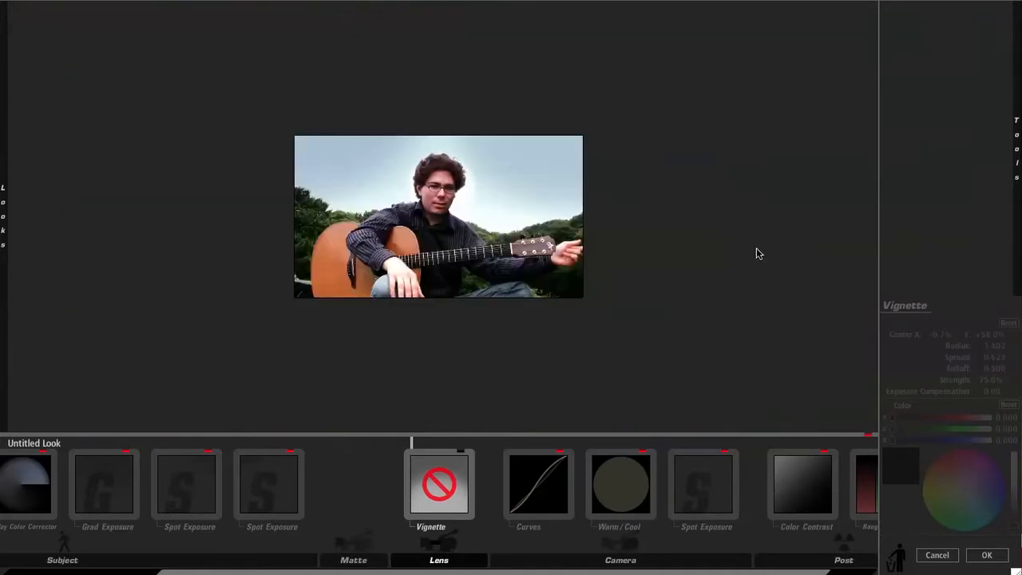
left_click(460, 453)
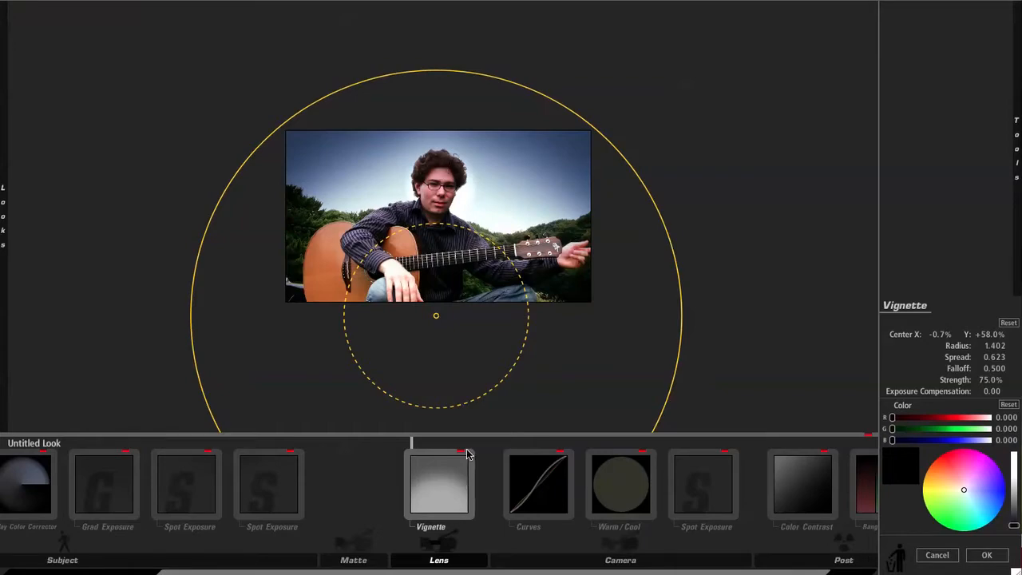
scroll(464, 373, "up", 5)
scroll(464, 373, "down", 3)
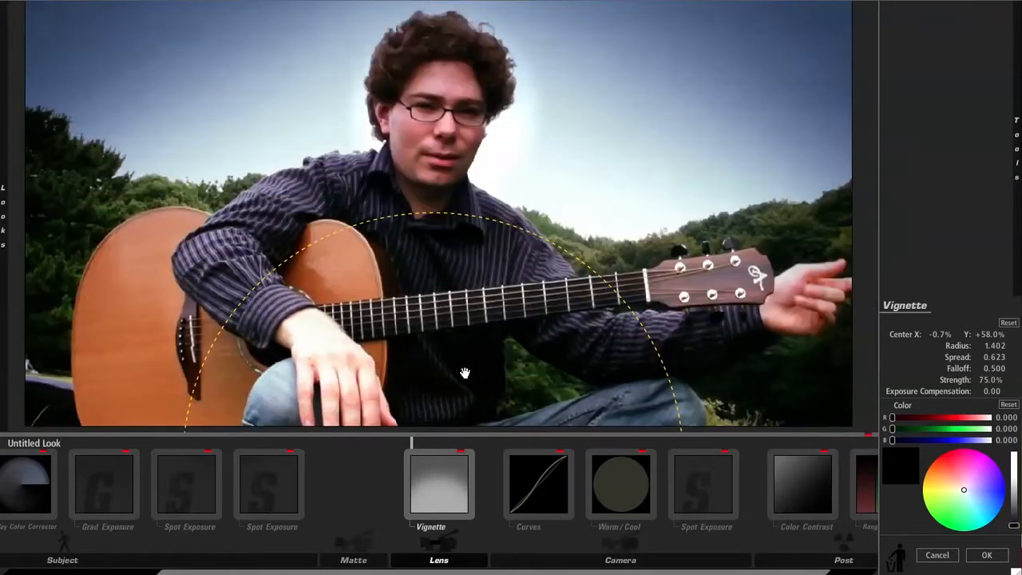
Bypass both Spot Exposure effects in the Subject section, and re-enable them to check their areas over the sky corners.
left_click(292, 456)
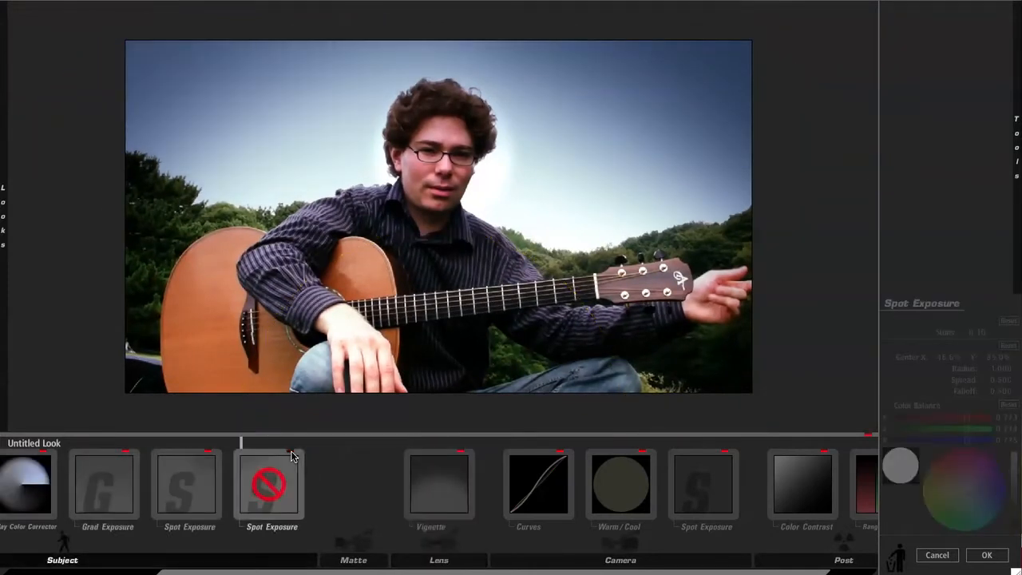
left_click(212, 456)
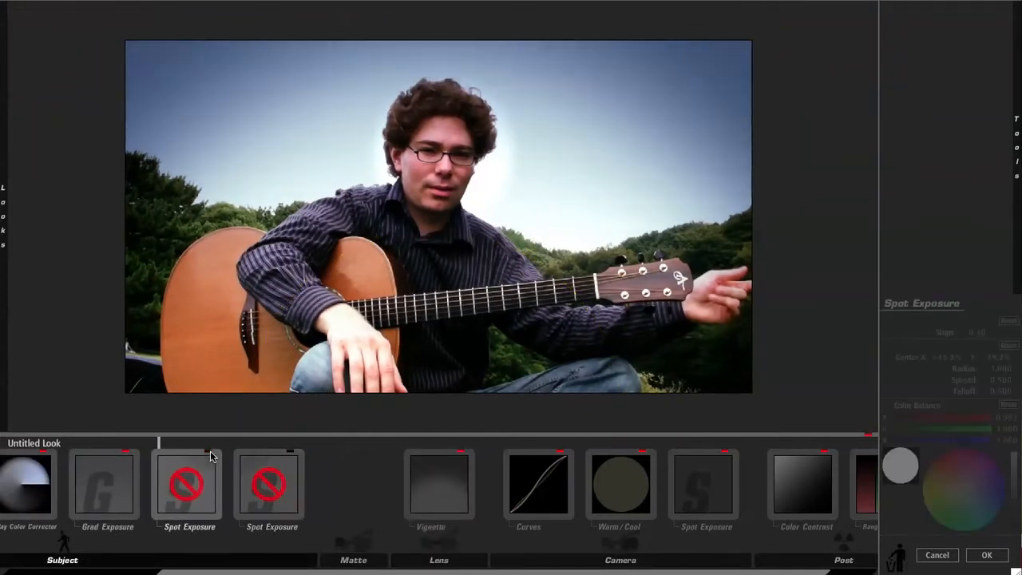
left_click(292, 456)
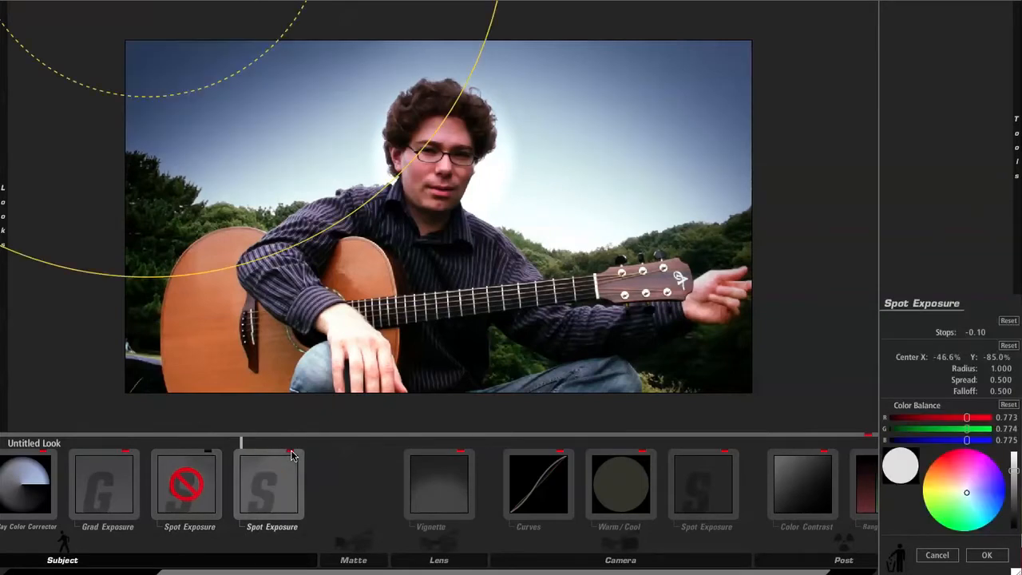
left_click(212, 456)
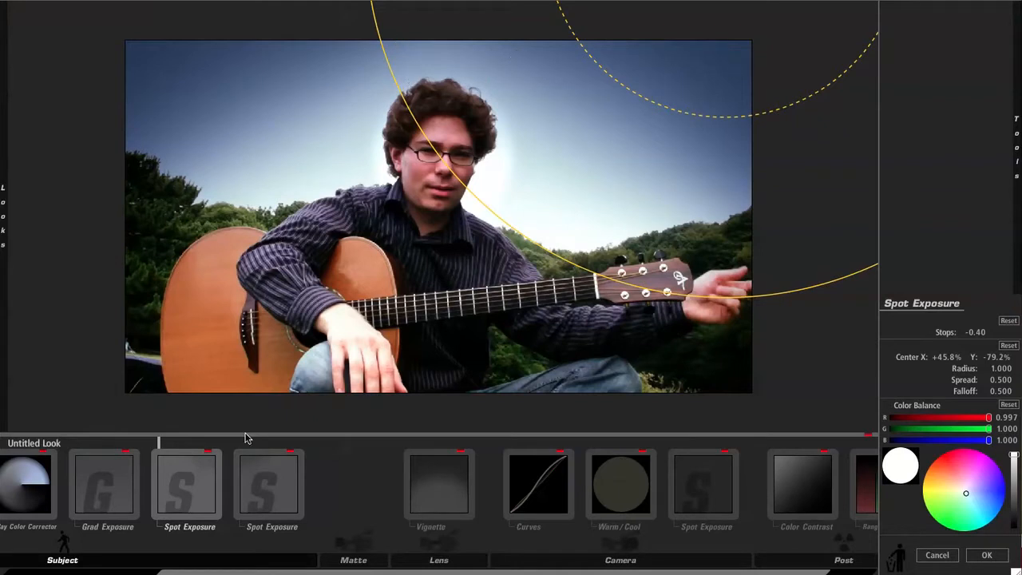
Compare the sky with and without the Grad Exposure effect by repeatedly bypassing and re-enabling it.
left_click(122, 452)
left_click(123, 453)
left_click(123, 452)
left_click(123, 453)
left_click(123, 452)
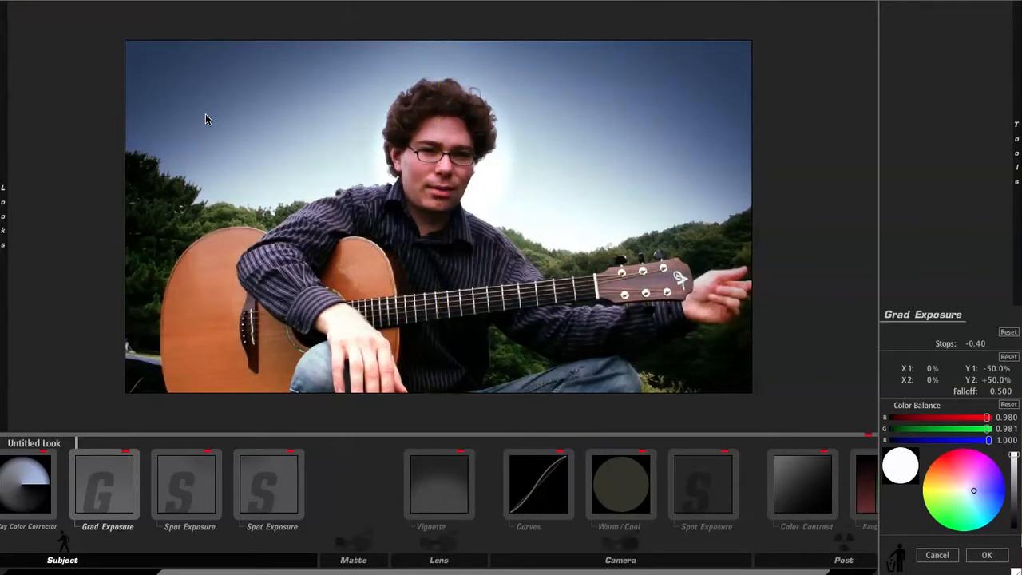
left_click(125, 454)
left_click(126, 454)
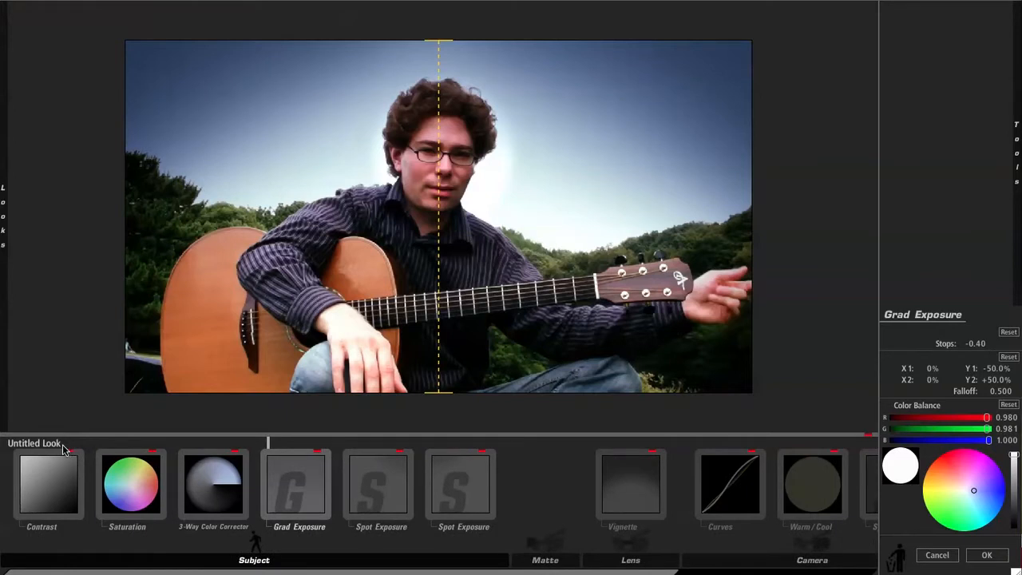
Review the Contrast and Saturation settings in the Subject section and disable both effects.
left_click(58, 489)
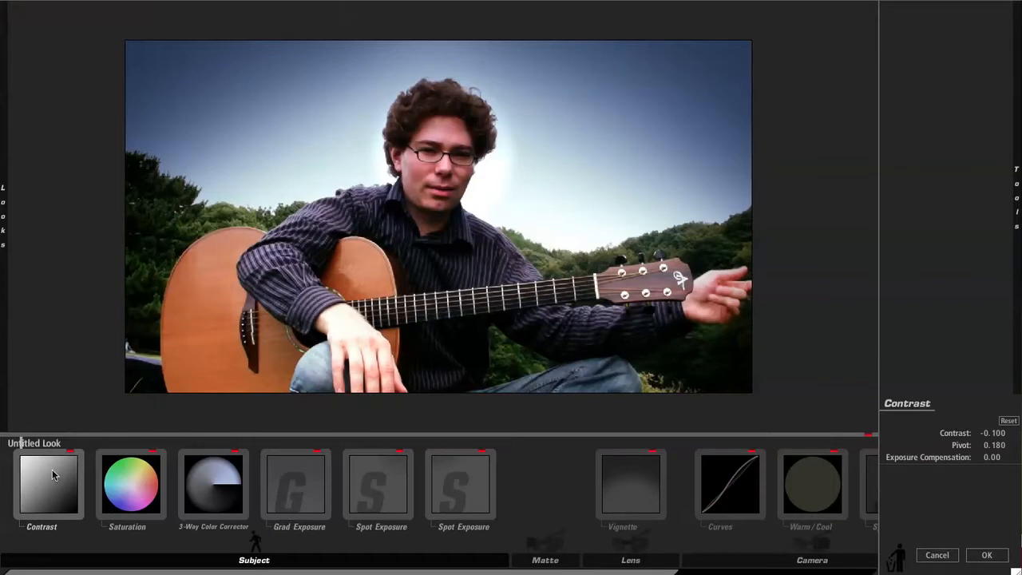
left_click(69, 453)
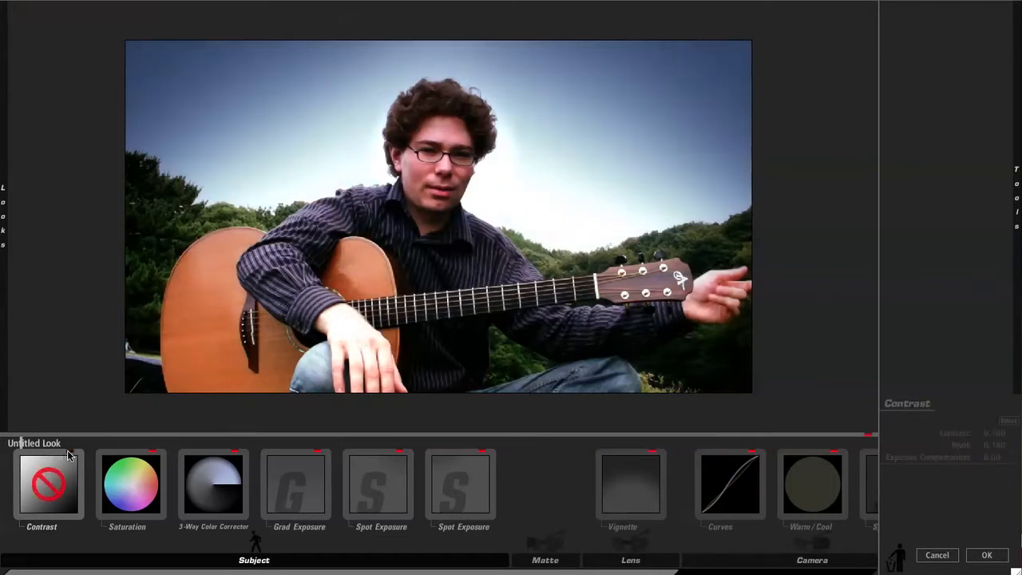
left_click(137, 473)
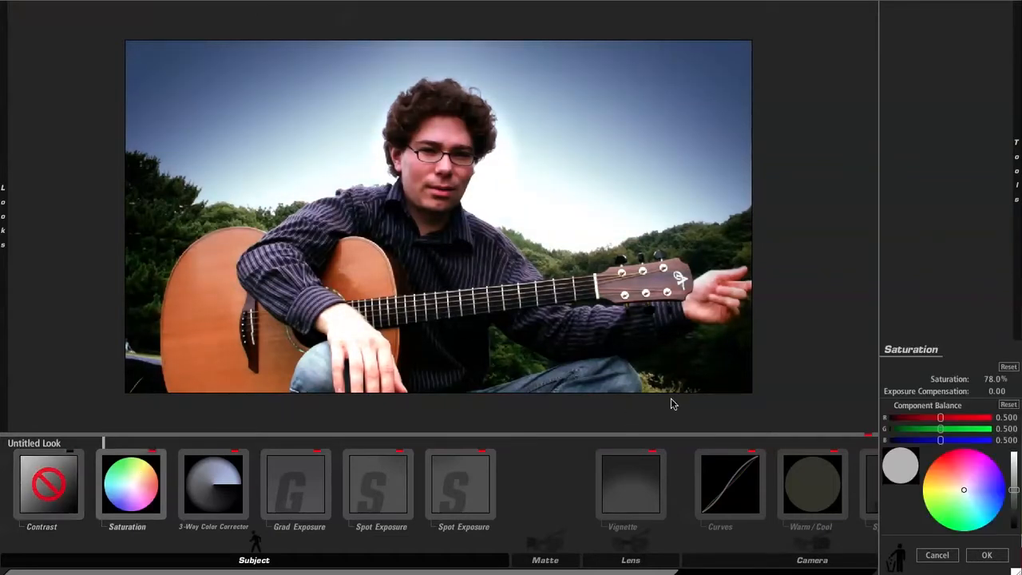
left_click(154, 452)
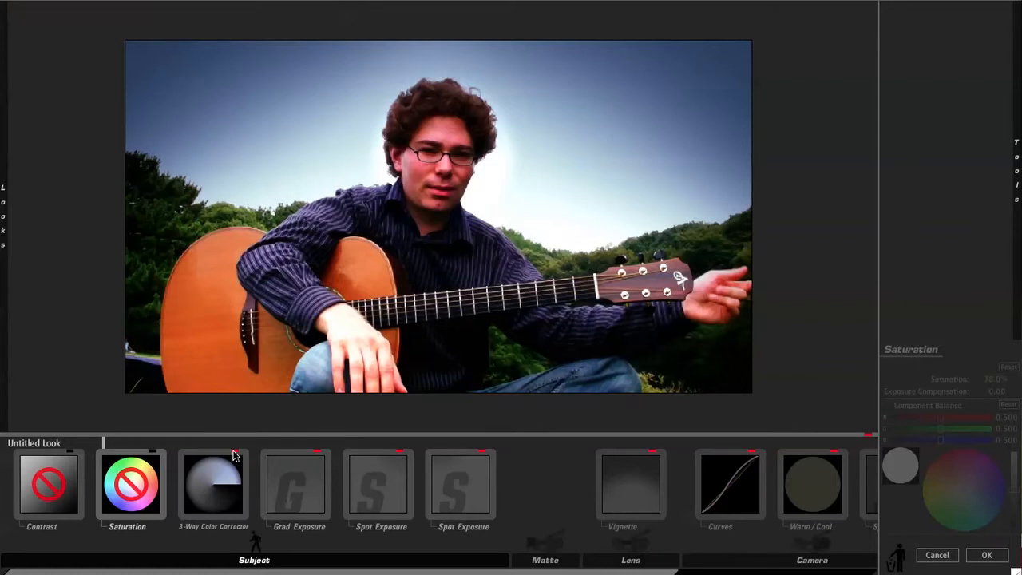
Compare the sky color with and without the 3-Way Color Corrector by repeatedly bypassing and re-enabling it.
left_click(234, 457)
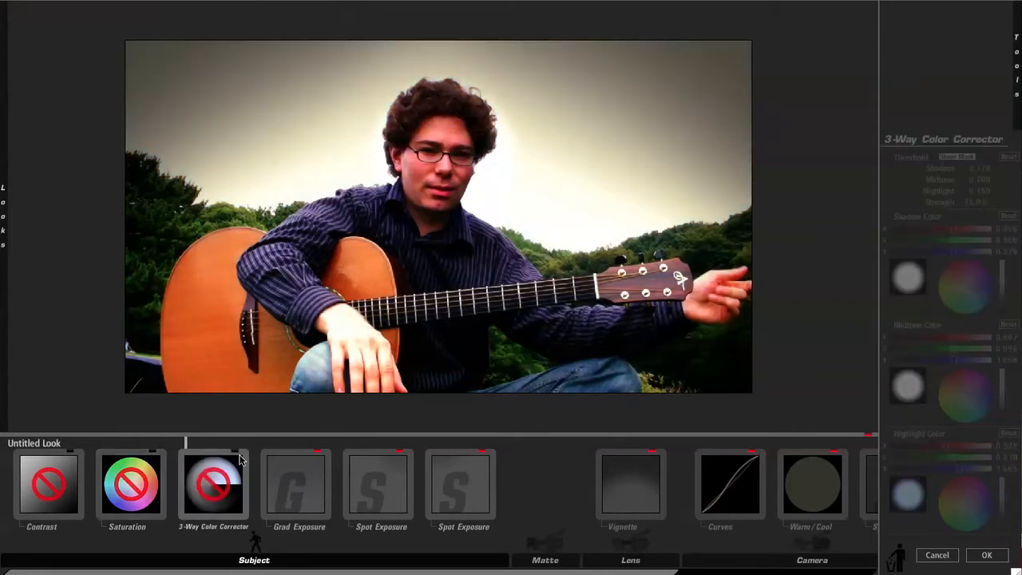
left_click(237, 452)
left_click(235, 452)
left_click(235, 452)
left_click(234, 452)
left_click(234, 457)
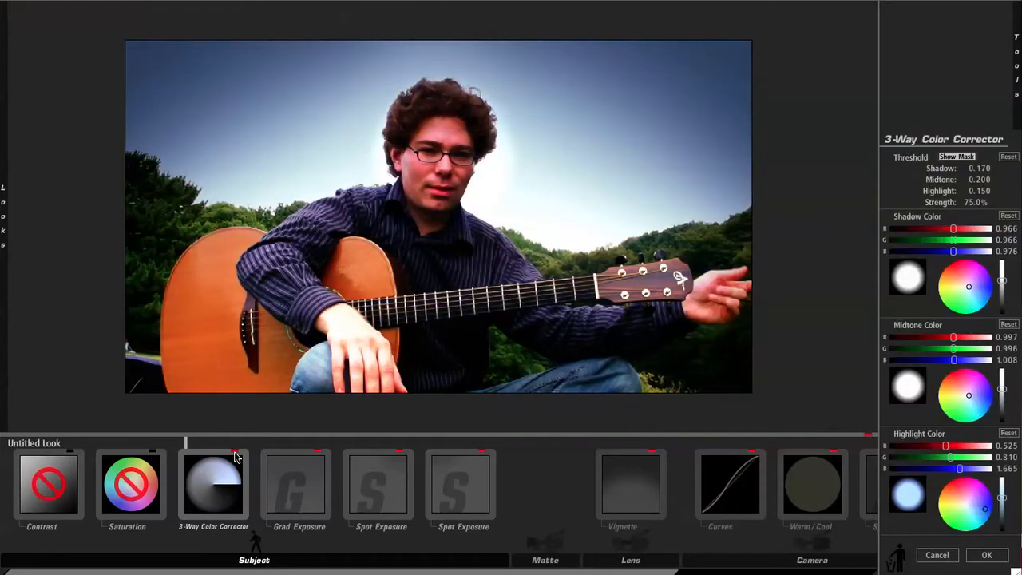
left_click(234, 457)
left_click(234, 457)
left_click(234, 457)
left_click(234, 457)
left_click(234, 457)
left_click(234, 456)
left_click(234, 457)
left_click(234, 457)
left_click(234, 457)
left_click(234, 457)
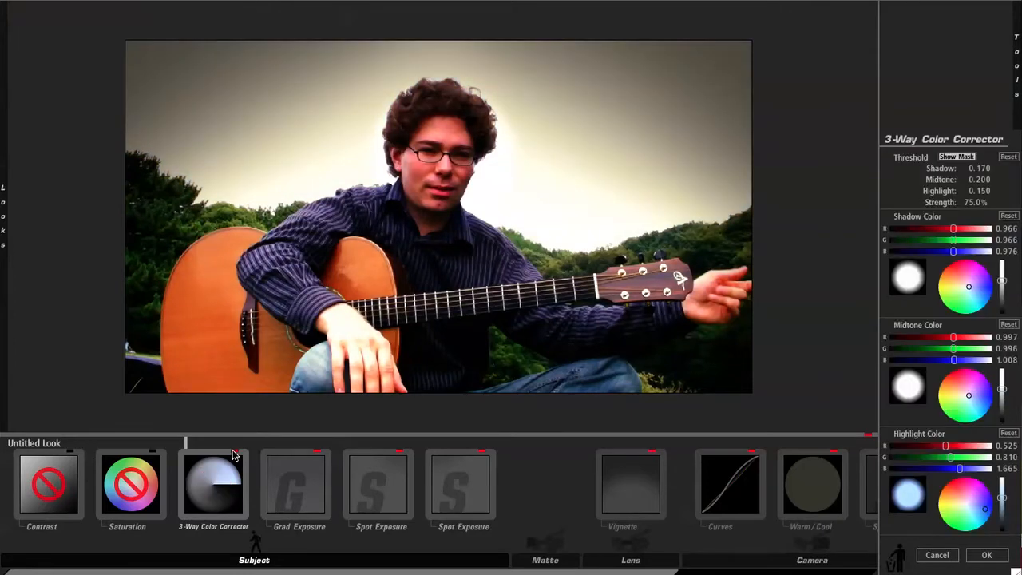
left_click(234, 457)
left_click(234, 457)
left_click(234, 457)
left_click(234, 456)
left_click(234, 457)
left_click(234, 457)
left_click(234, 455)
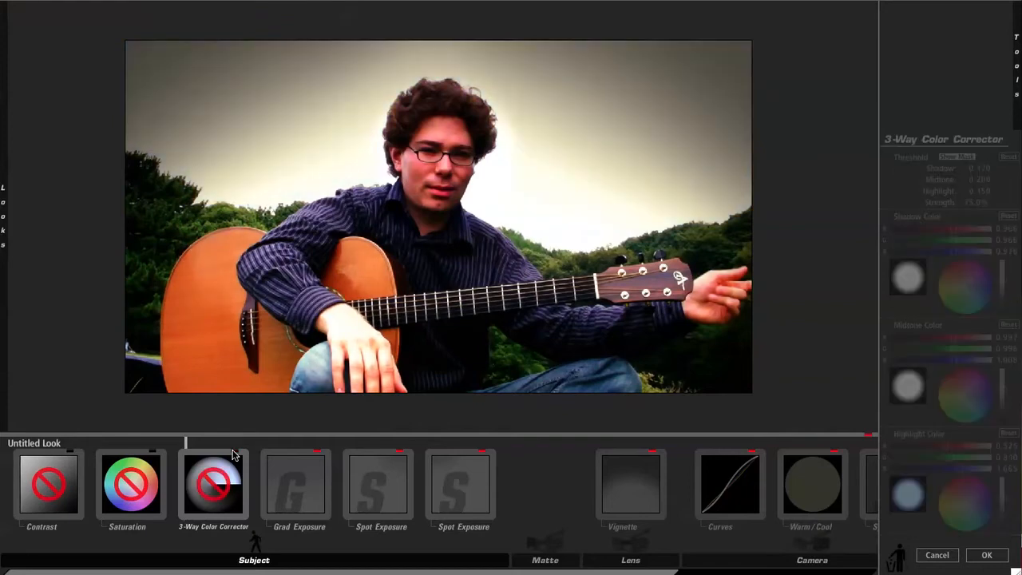
left_click(234, 455)
left_click(234, 455)
left_click(233, 455)
left_click(234, 455)
left_click(234, 455)
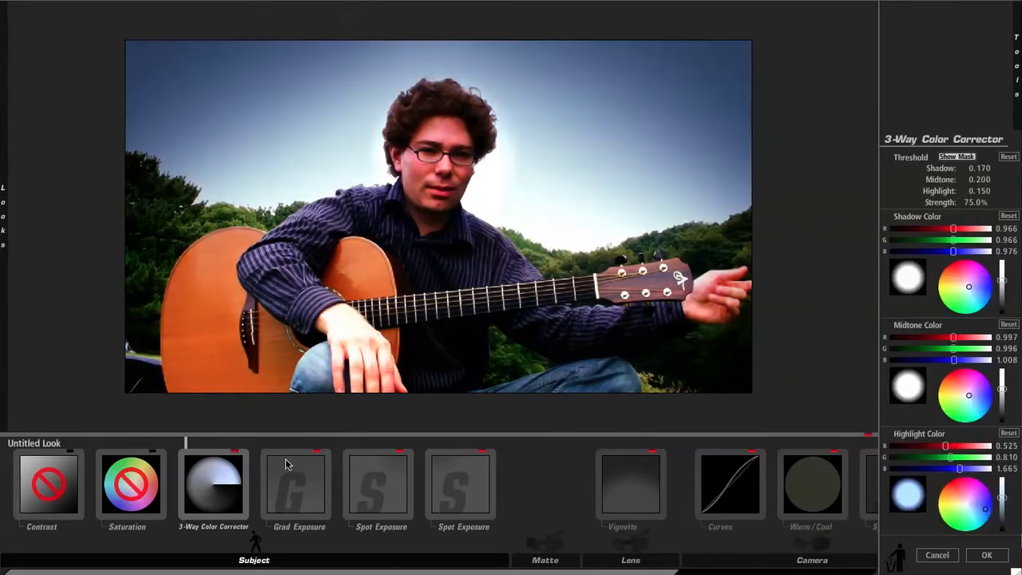
Disable the 3-Way Color Corrector, the Grad Exposure, both Subject Spot Exposures and the Vignette.
left_click(237, 458)
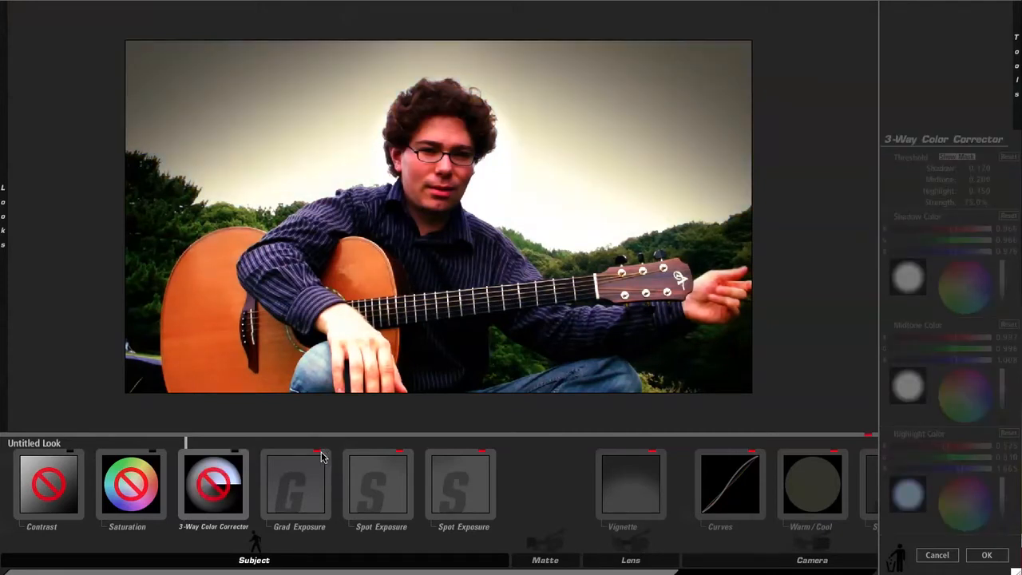
left_click(321, 457)
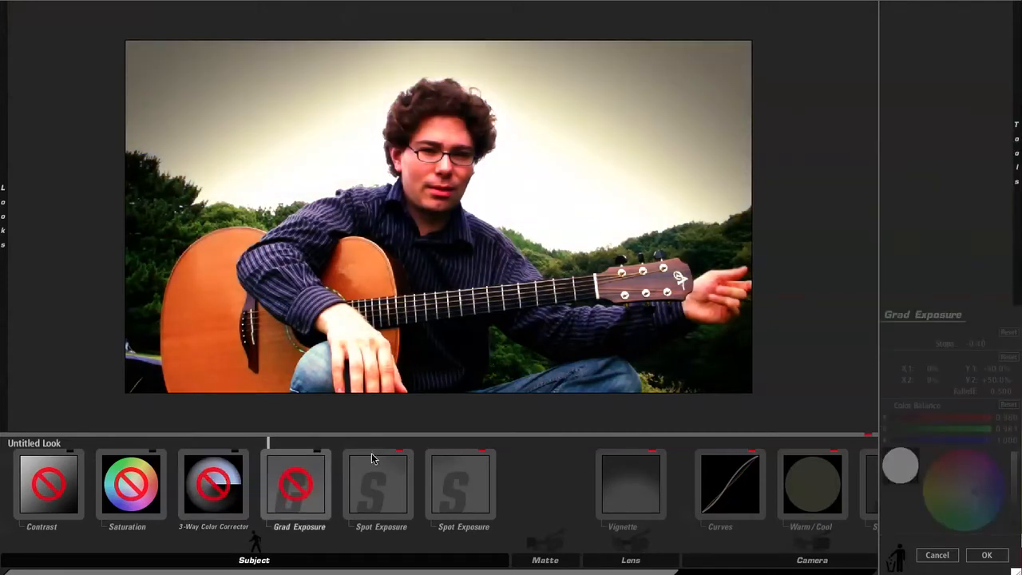
left_click(399, 447)
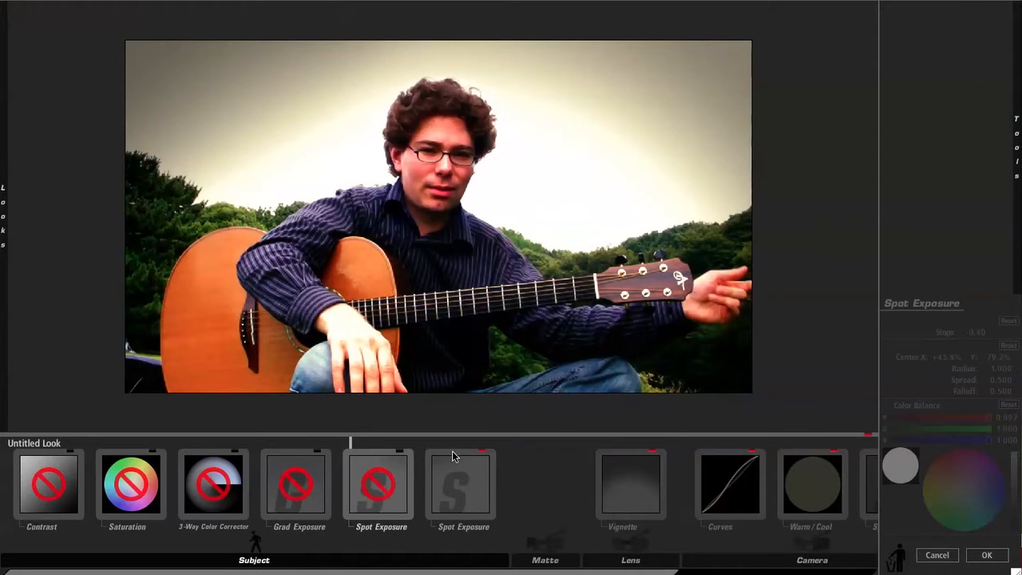
left_click(482, 452)
left_click(653, 453)
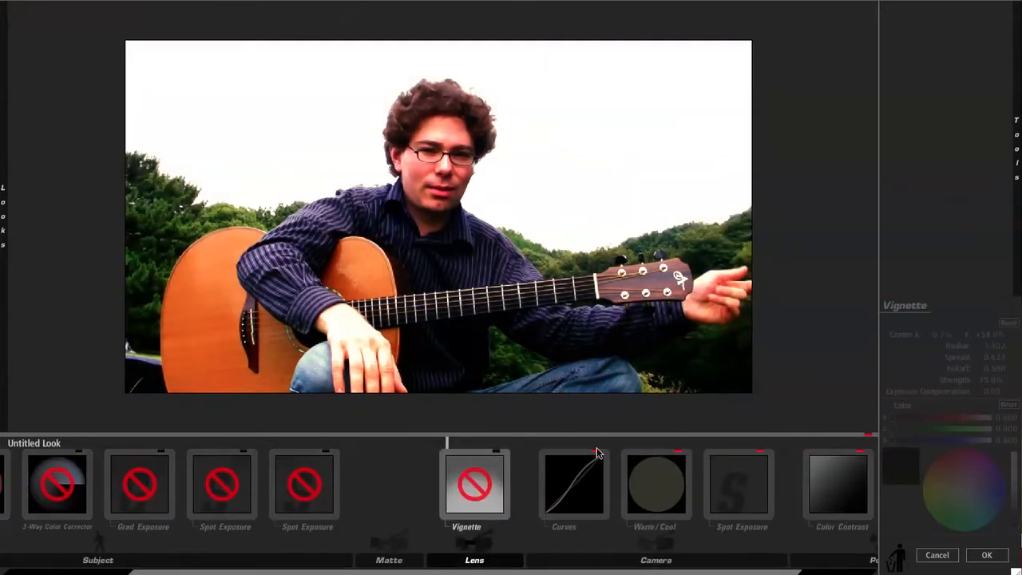
Examine the green, red, blue and combined RGB curves of the Curves effect in the Camera section.
left_click(595, 491)
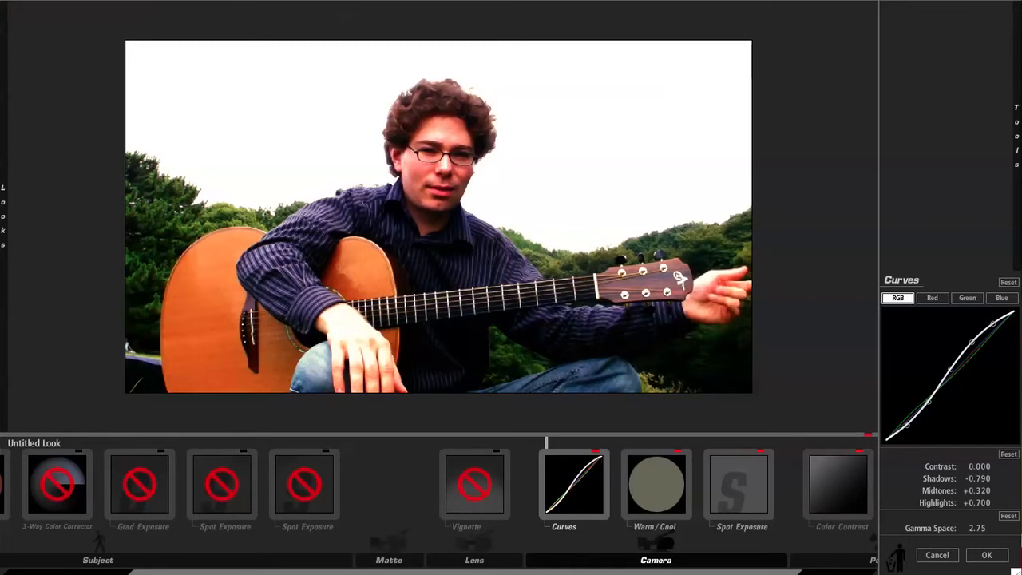
left_click(967, 298)
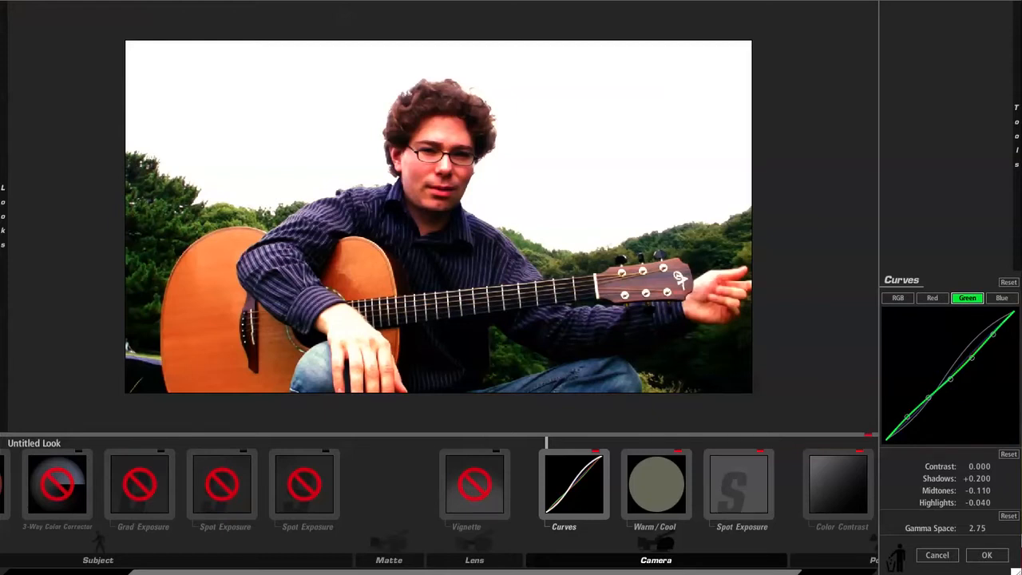
left_click(933, 298)
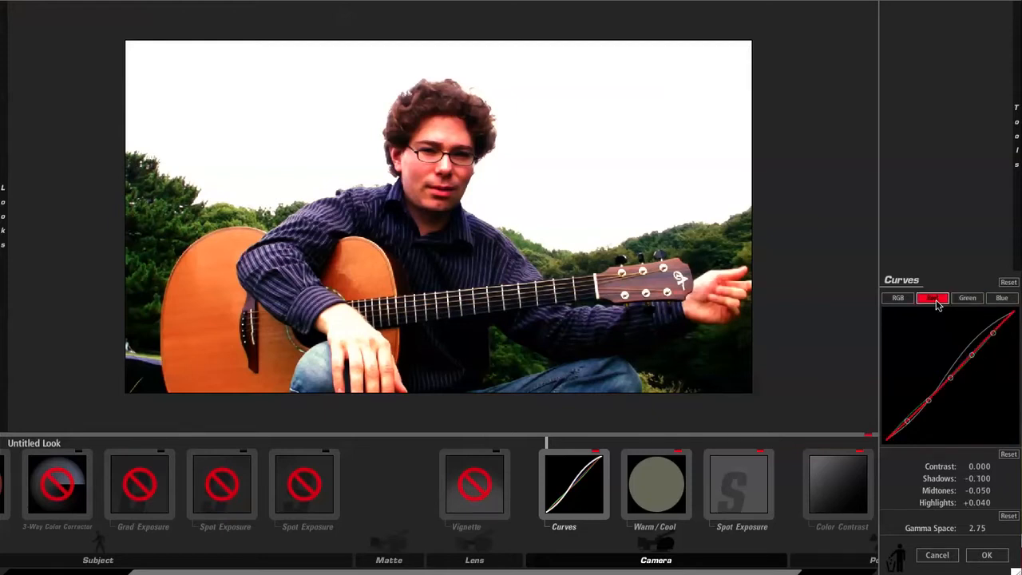
left_click(1001, 299)
left_click(900, 300)
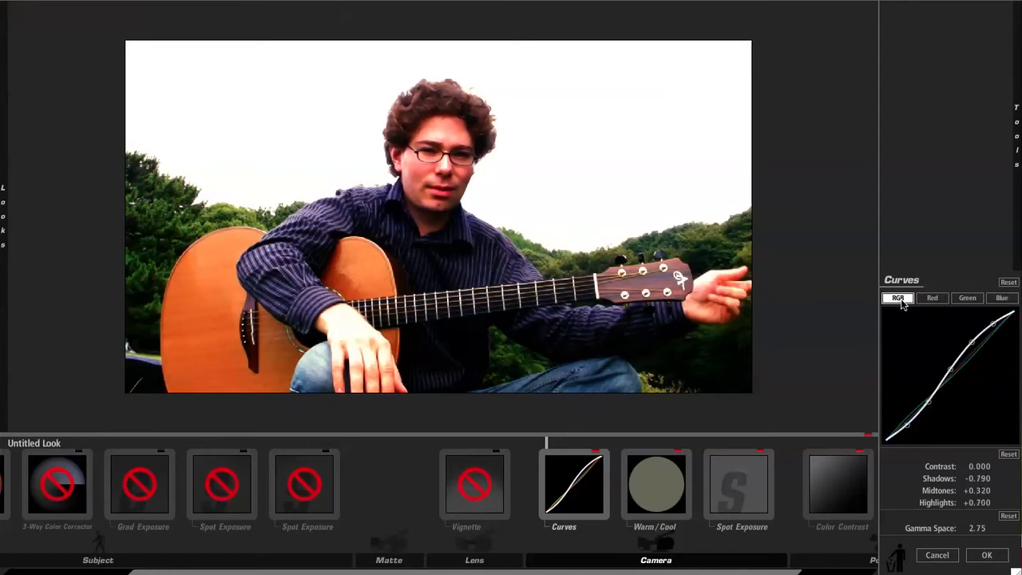
Compare the image with and without the Curves effect, and leave Curves disabled.
left_click(595, 450)
left_click(595, 448)
left_click(595, 448)
left_click(594, 448)
left_click(594, 448)
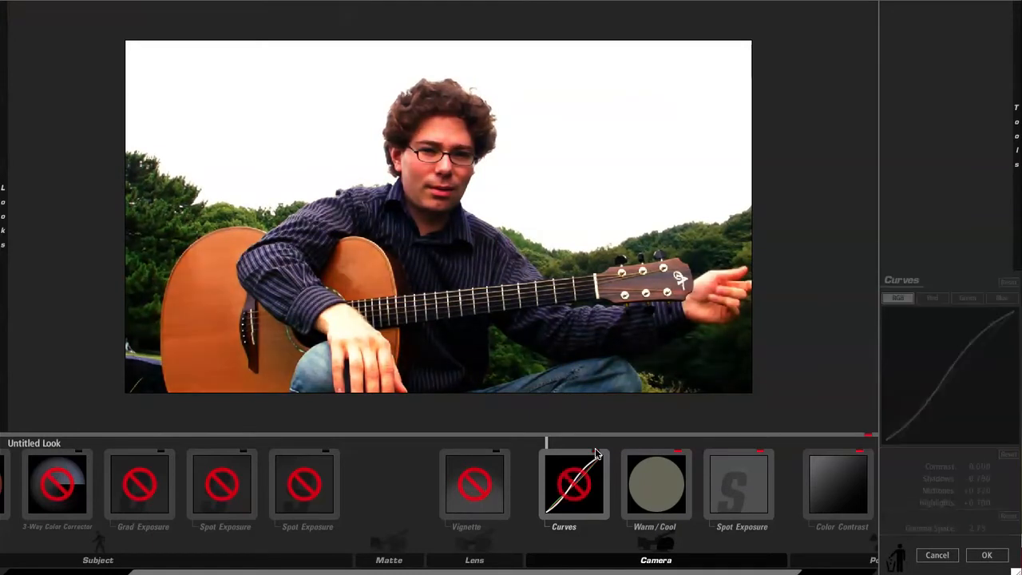
Review the Warm/Cool settings and compare the image with and without that effect.
left_click(676, 479)
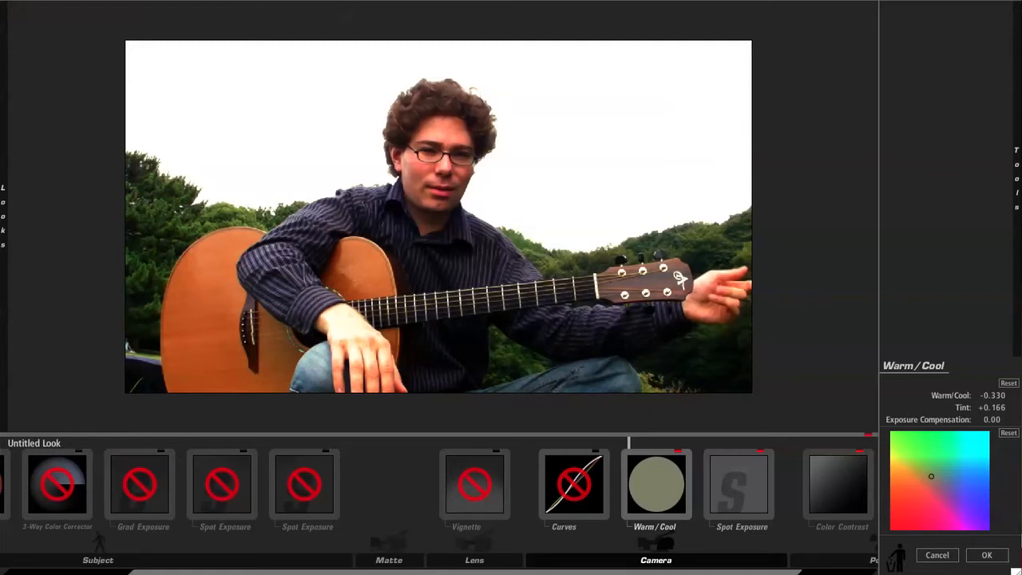
left_click(677, 454)
left_click(677, 456)
left_click(677, 455)
left_click(677, 455)
scroll(654, 477, "right", 3)
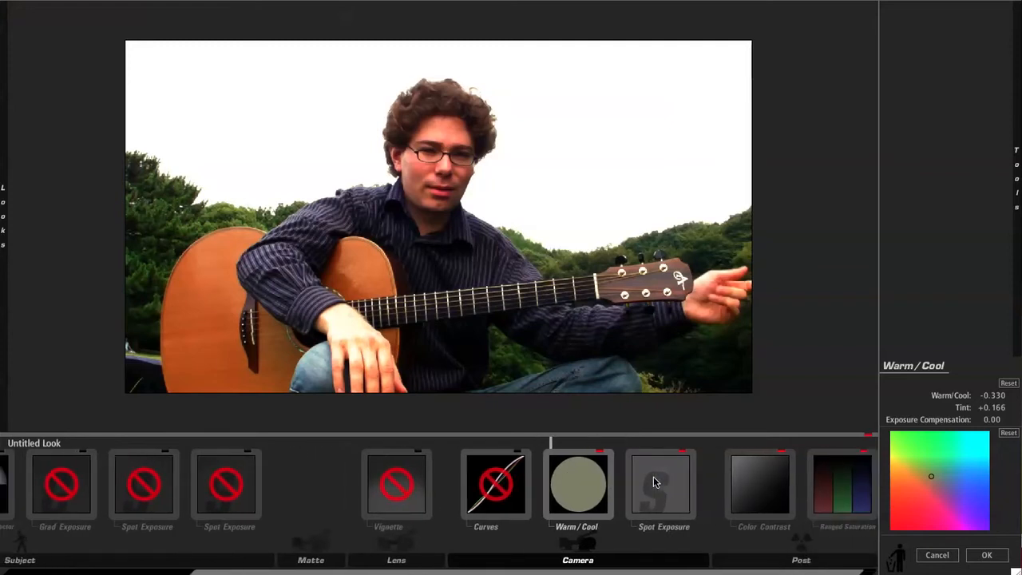
Disable Warm/Cool, and compare the image with and without the Camera section's Spot Exposure on the face, leaving it disabled.
left_click(594, 454)
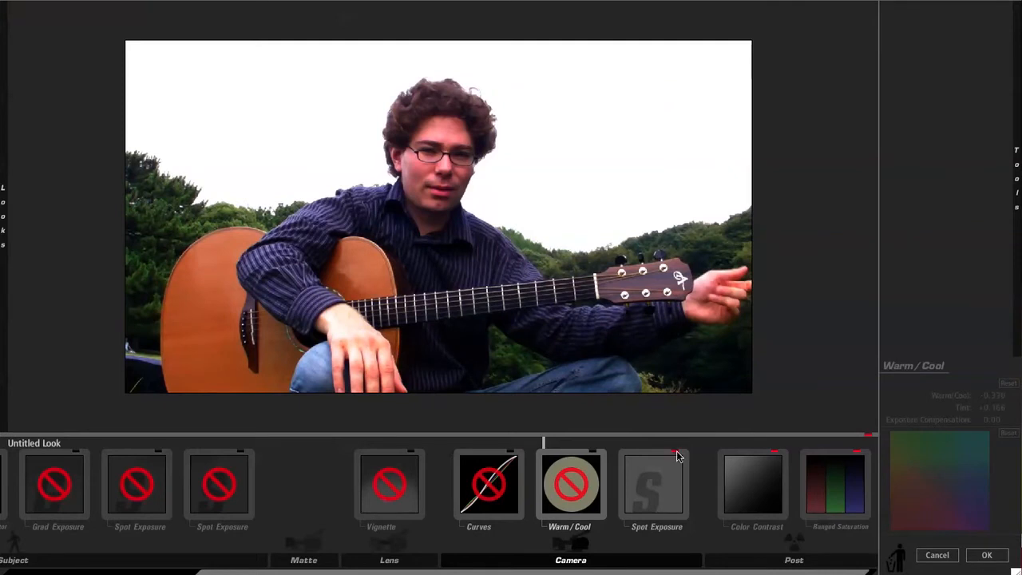
left_click(675, 457)
left_click(676, 451)
left_click(676, 451)
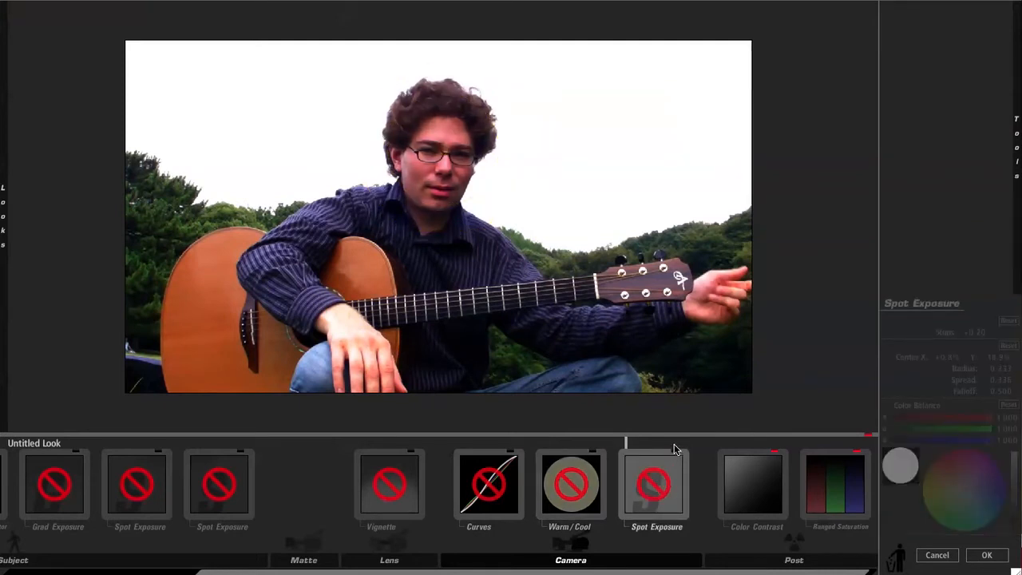
left_click(675, 451)
left_click(674, 451)
left_click(674, 451)
left_click(674, 451)
left_click(674, 451)
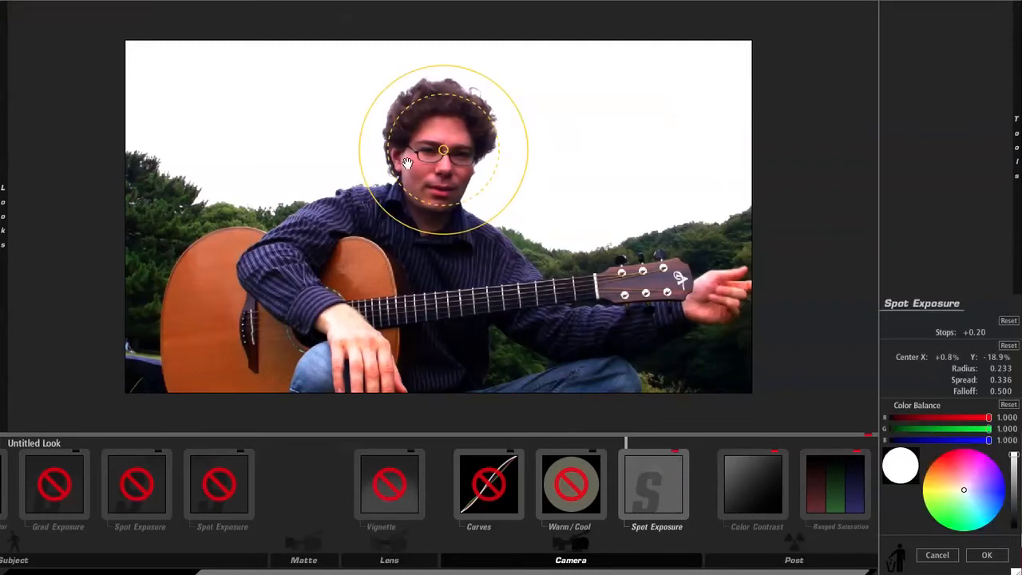
left_click(675, 453)
left_click(675, 454)
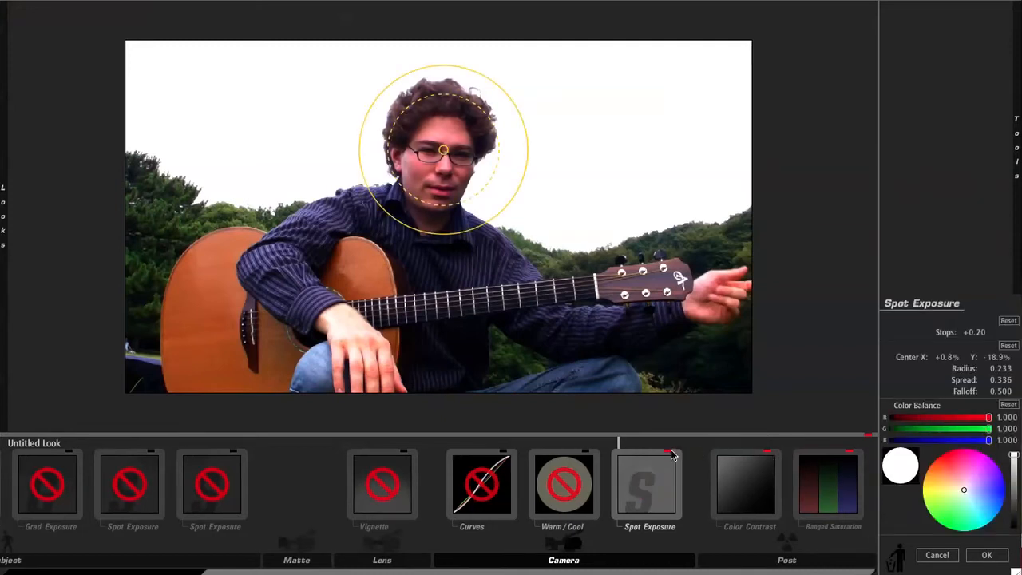
left_click(675, 454)
Review the Color Contrast settings in the Post section, compare the image with and without the effect, and leave it disabled.
left_click(736, 483)
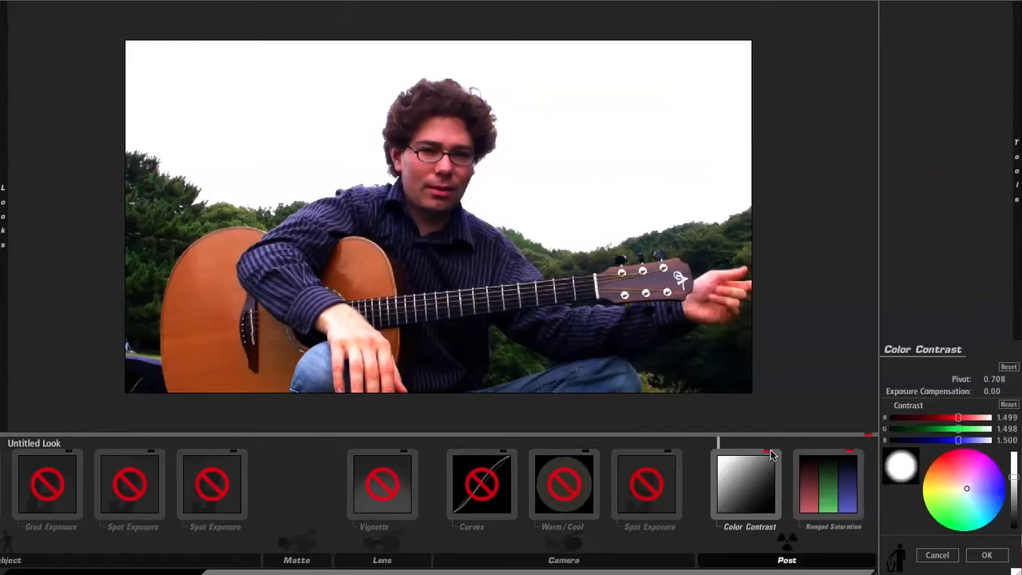
left_click(768, 452)
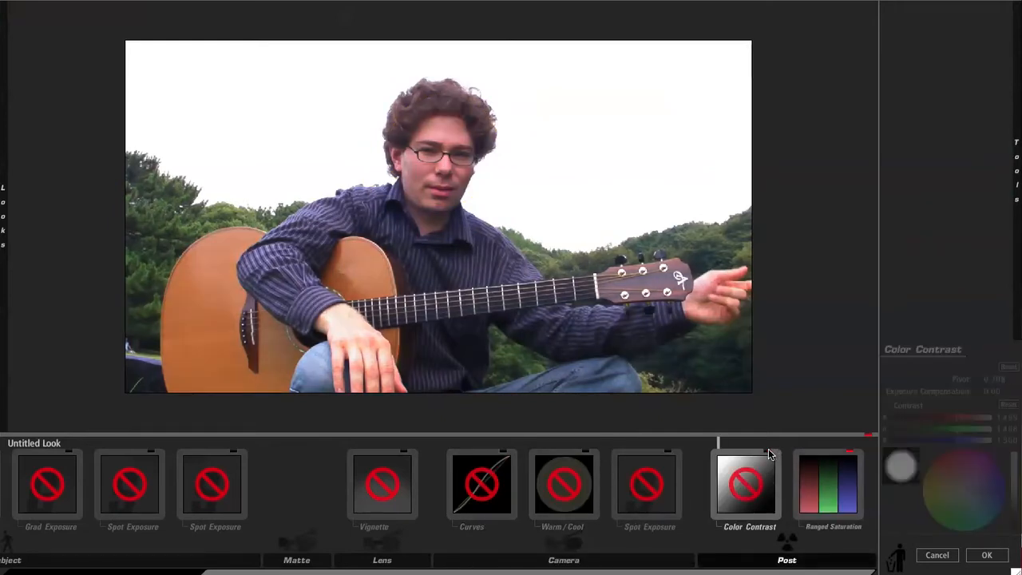
left_click(768, 449)
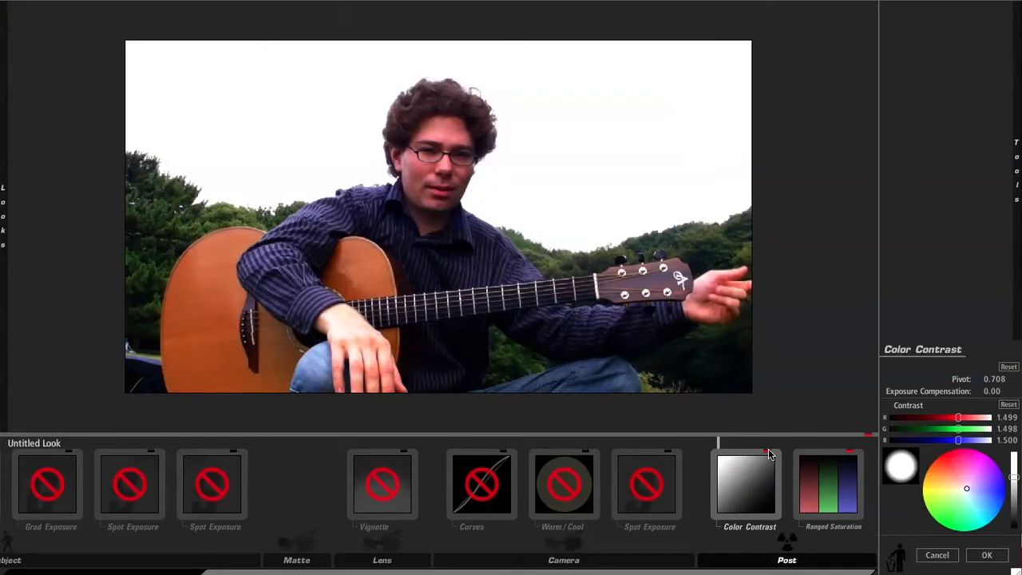
left_click(768, 449)
left_click(769, 449)
left_click(769, 448)
left_click(768, 449)
left_click(768, 455)
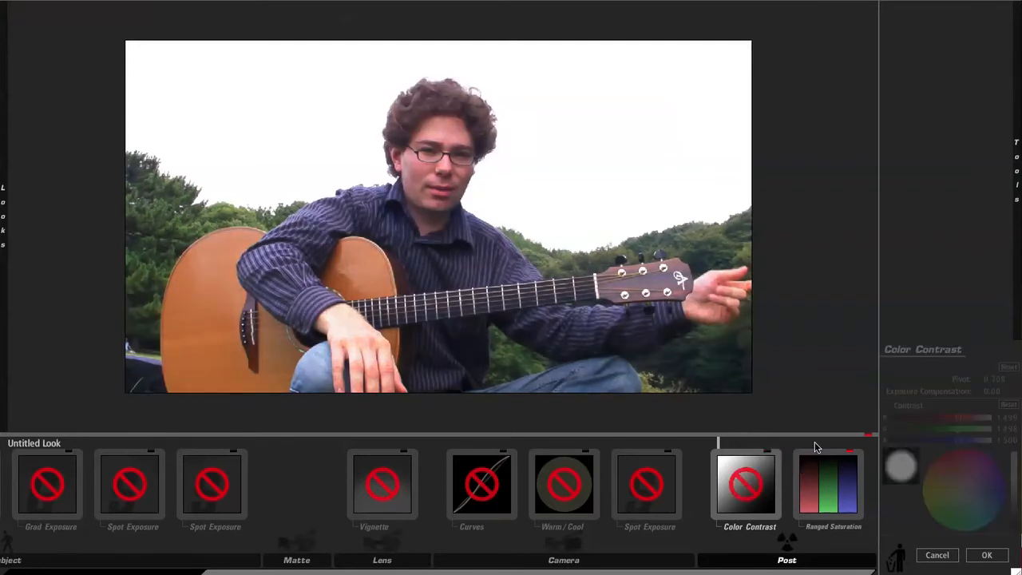
Compare the image with and without the Ranged Saturation effect, review its settings, and leave it disabled.
left_click(851, 455)
left_click(851, 455)
left_click(851, 455)
left_click(852, 455)
left_click(851, 455)
left_click(852, 455)
left_click(851, 455)
left_click(851, 455)
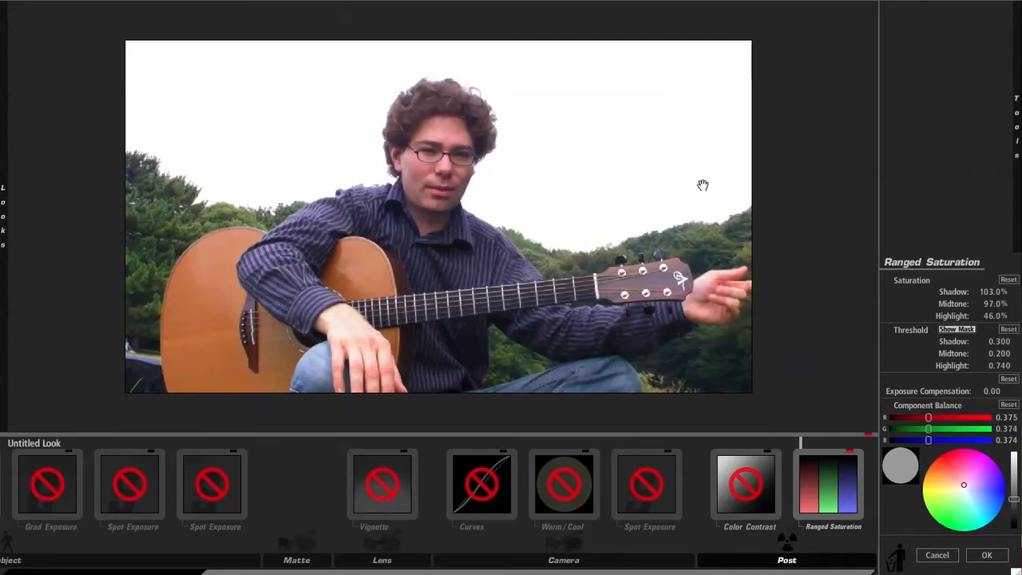
left_click(849, 452)
left_click(866, 435)
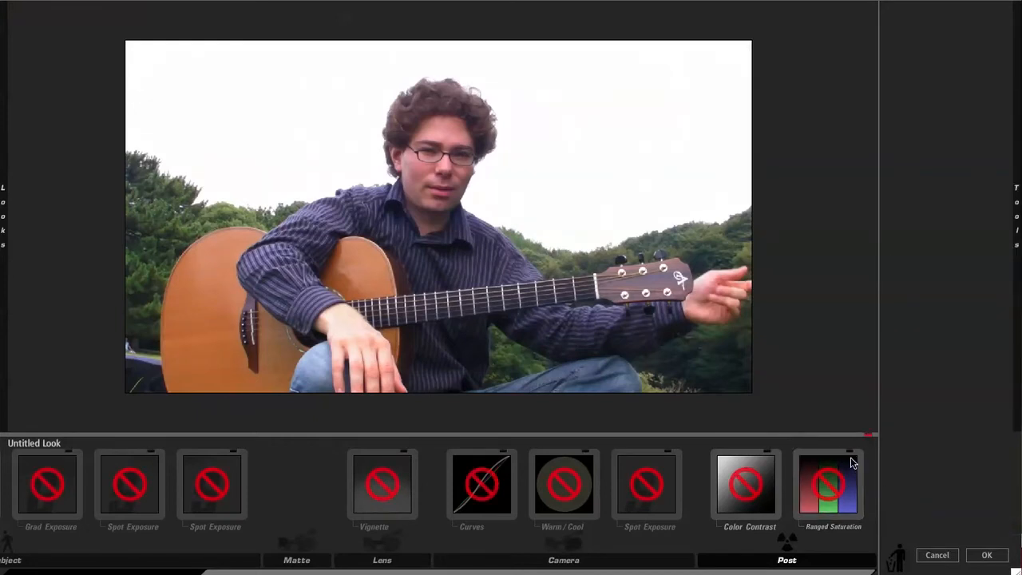
Re-enable the Contrast and Saturation effects at the start of the Subject section, comparing the image with and without them.
scroll(445, 468, "left", 3)
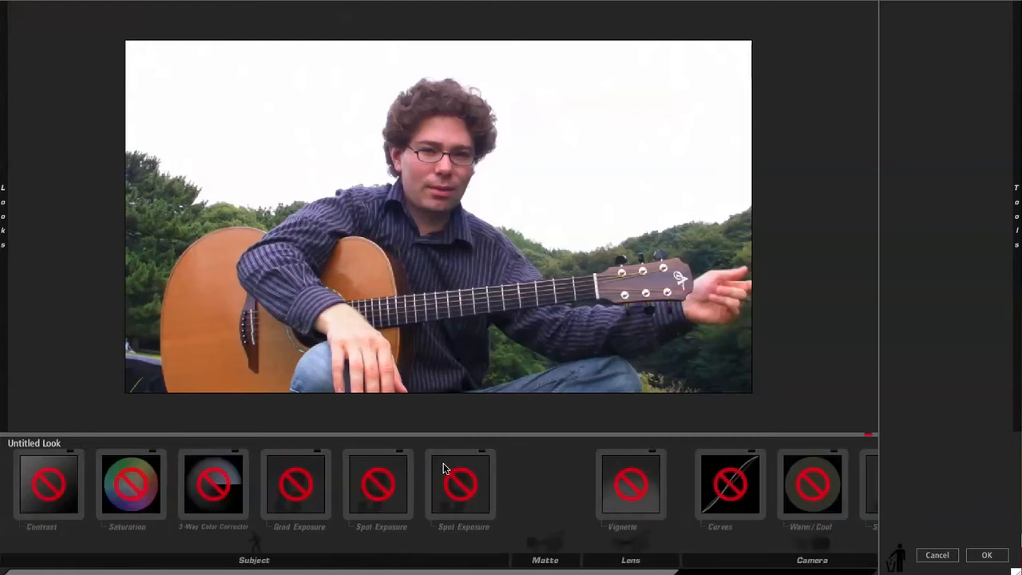
left_click(68, 455)
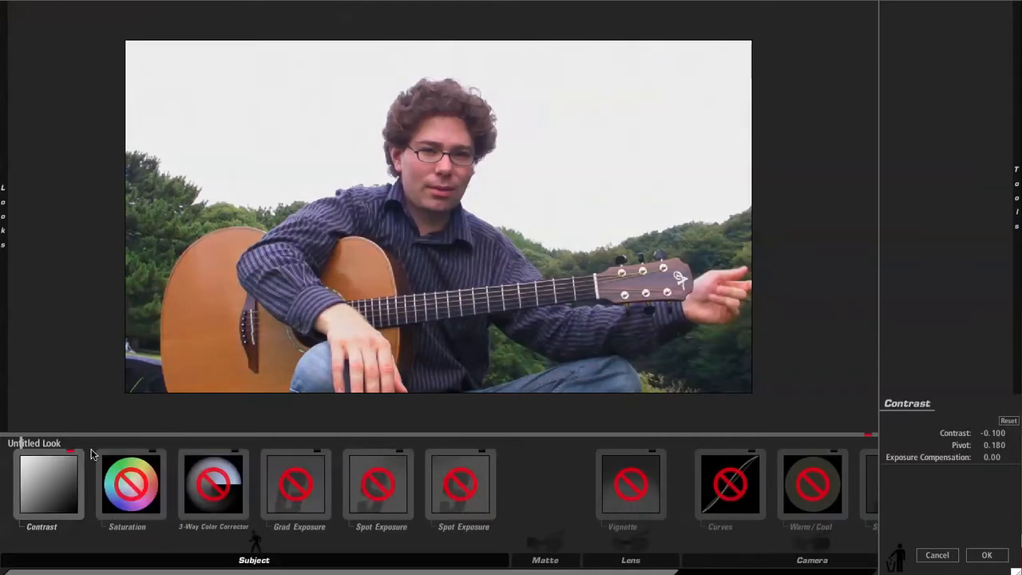
left_click(151, 450)
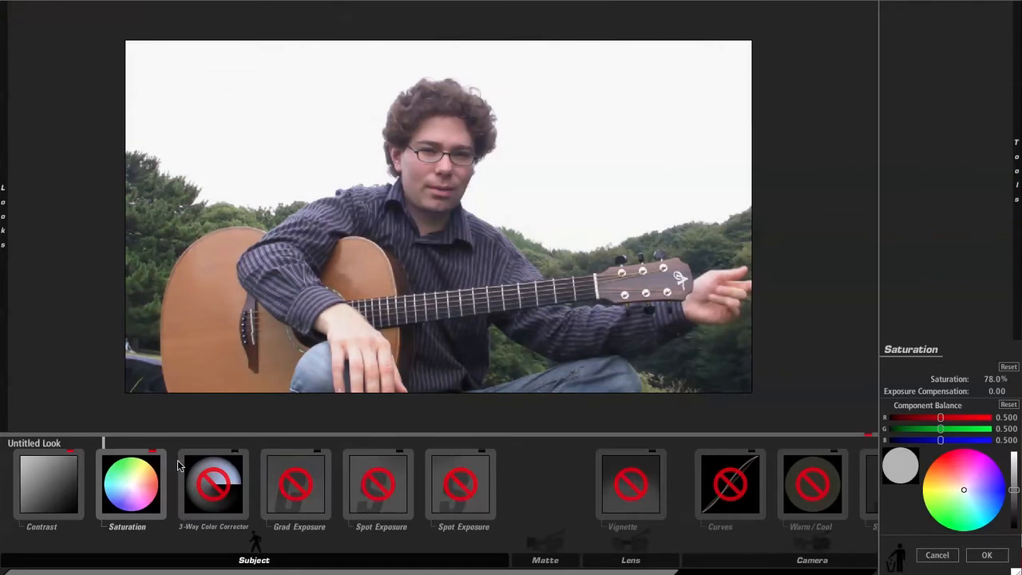
left_click(152, 453)
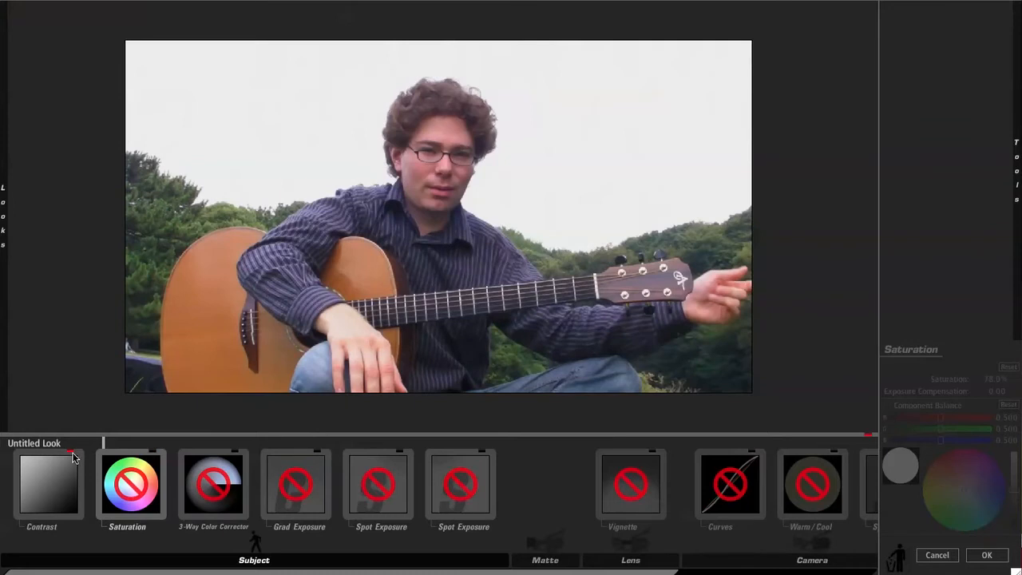
left_click(72, 455)
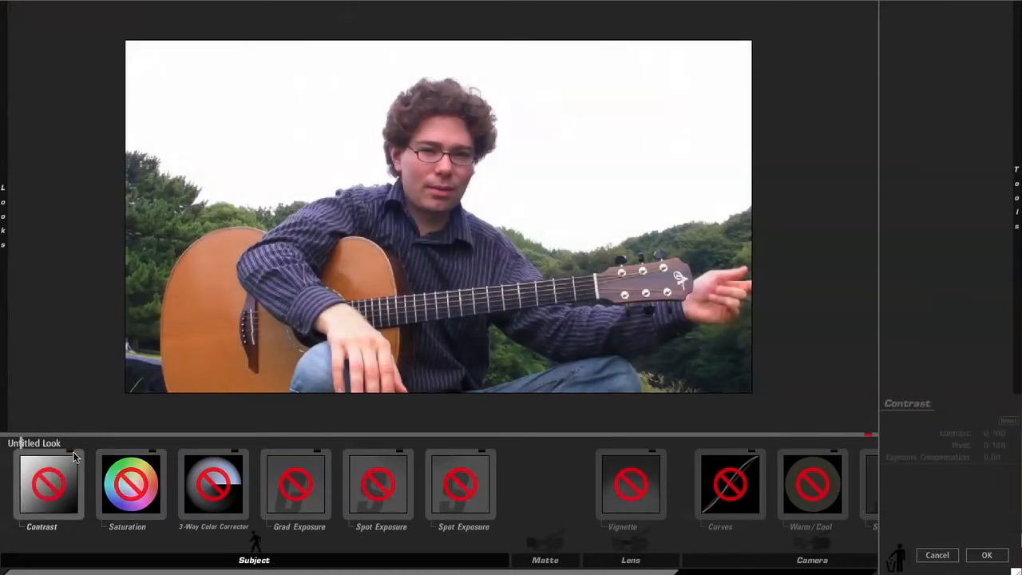
left_click(73, 452)
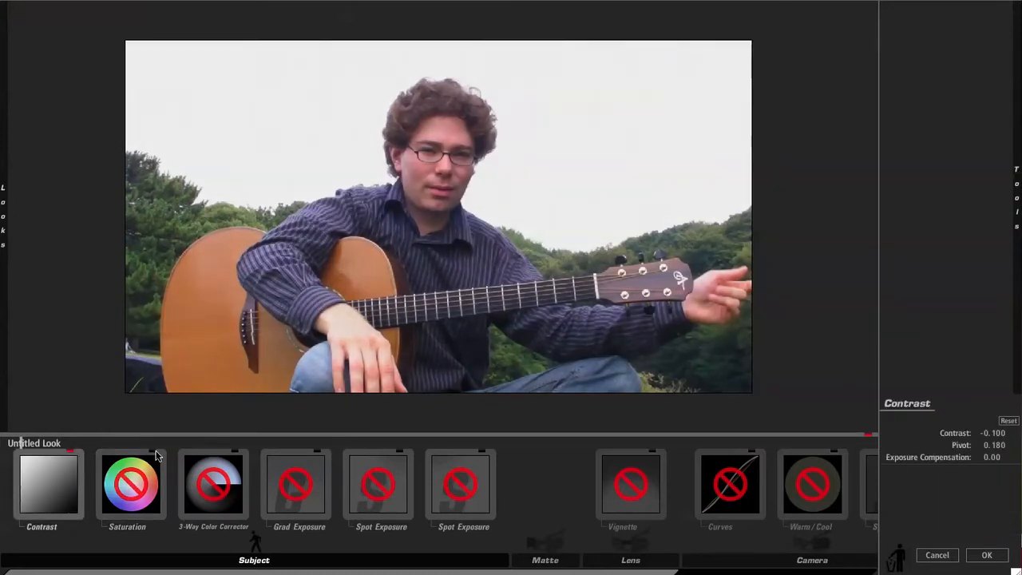
left_click(153, 454)
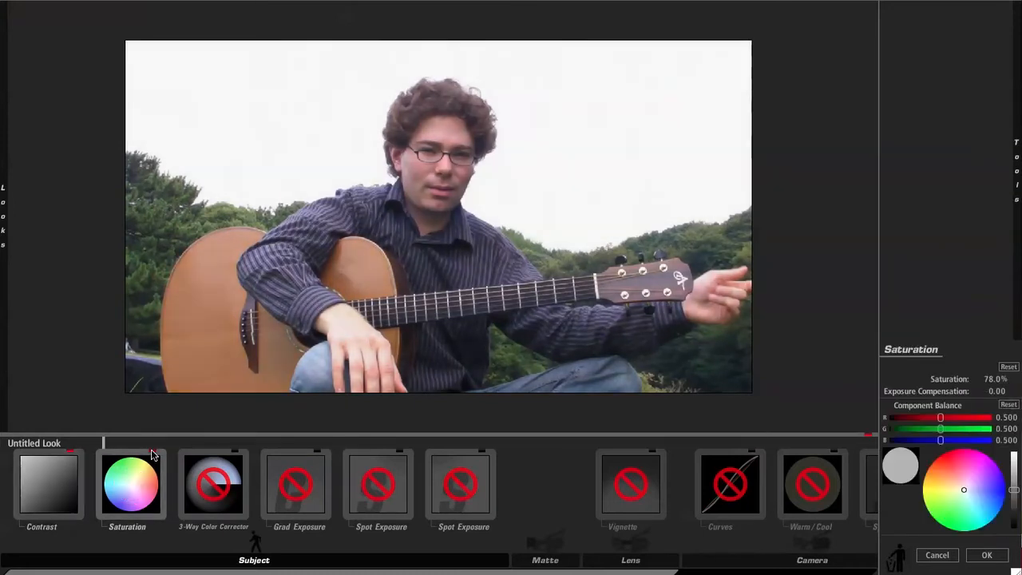
Re-enable the 3-Way Color Corrector, the Grad Exposure, both Subject Spot Exposures and the Vignette.
left_click(234, 453)
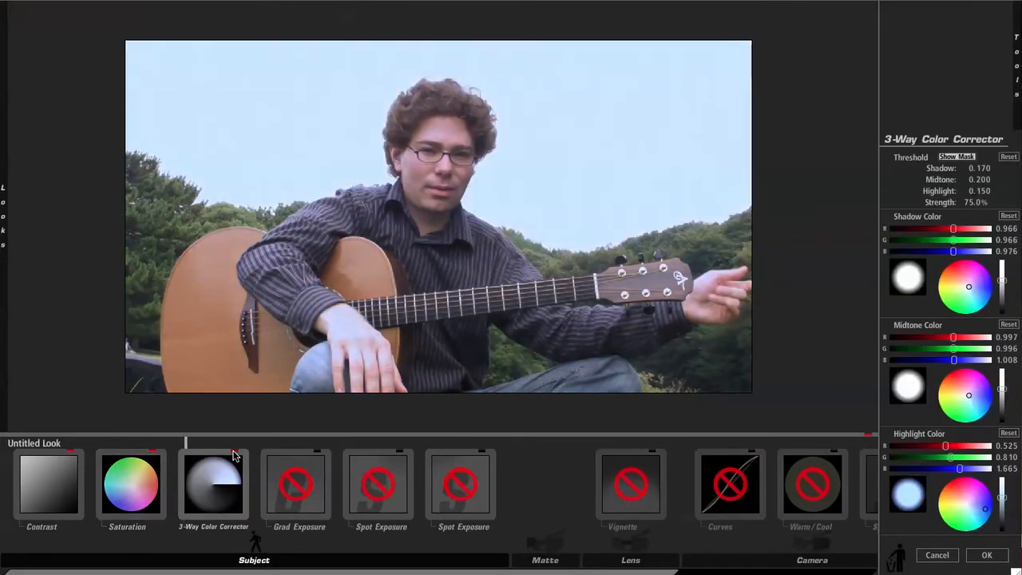
left_click(317, 453)
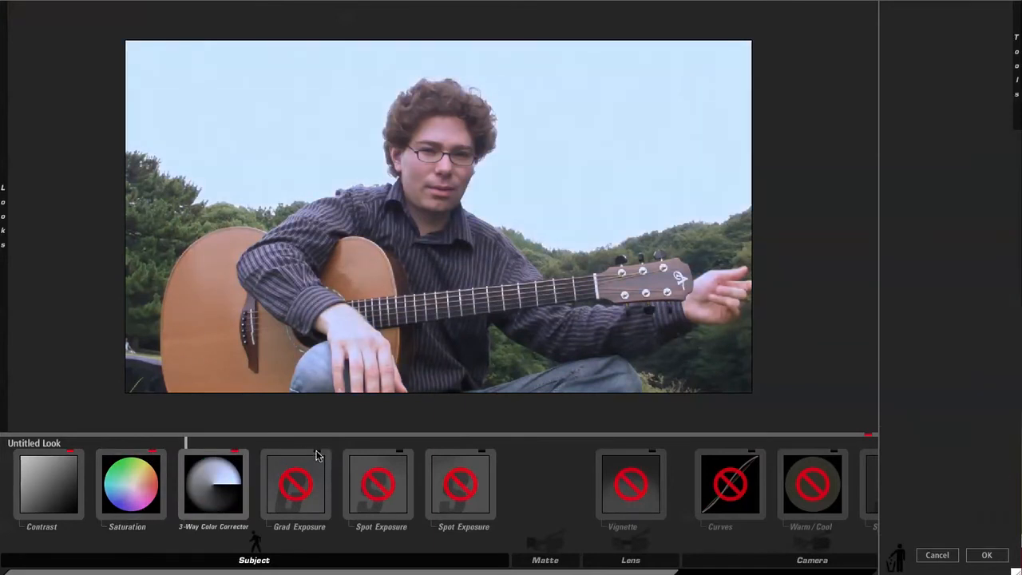
left_click(399, 451)
left_click(479, 451)
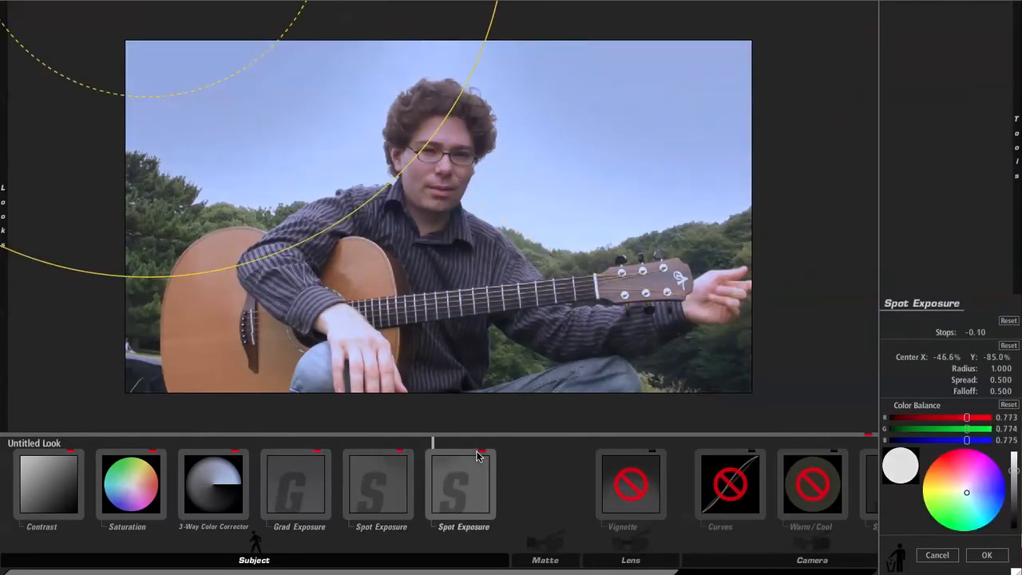
left_click(650, 453)
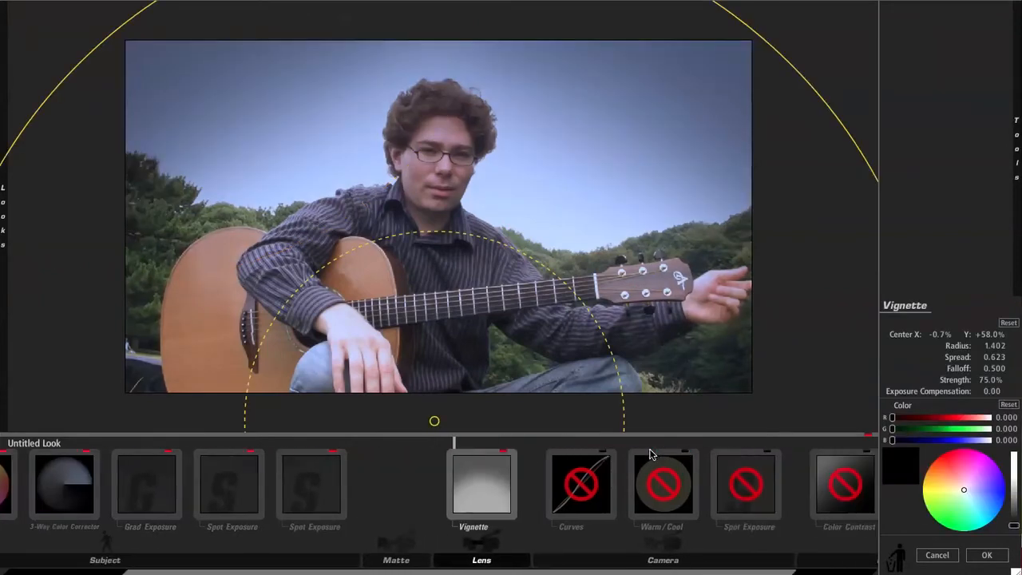
Re-enable the Curves effect, toggling it repeatedly to compare the image with and without it.
left_click(560, 454)
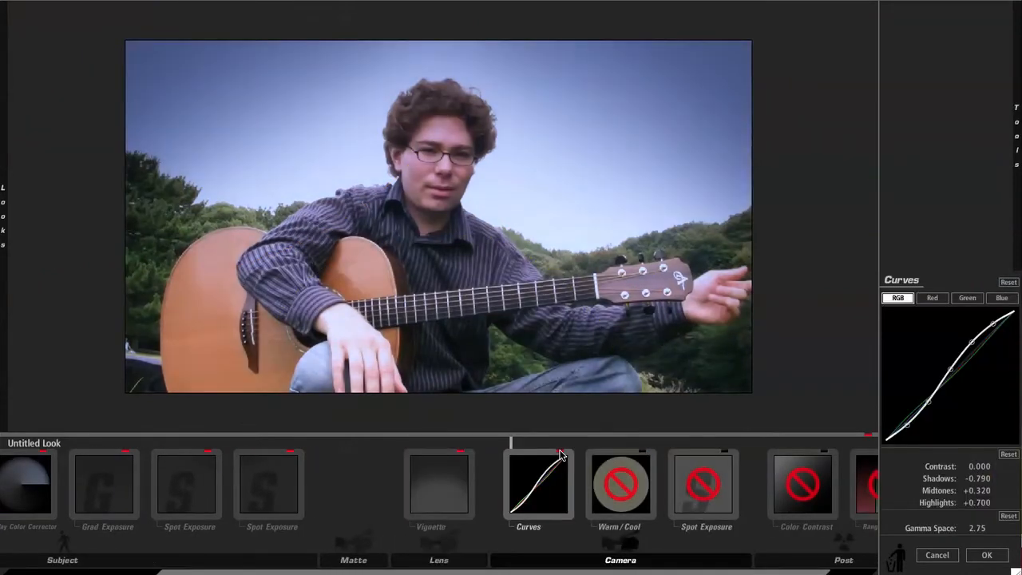
left_click(560, 455)
left_click(560, 454)
left_click(560, 454)
left_click(559, 455)
left_click(560, 454)
left_click(560, 454)
left_click(560, 455)
left_click(560, 454)
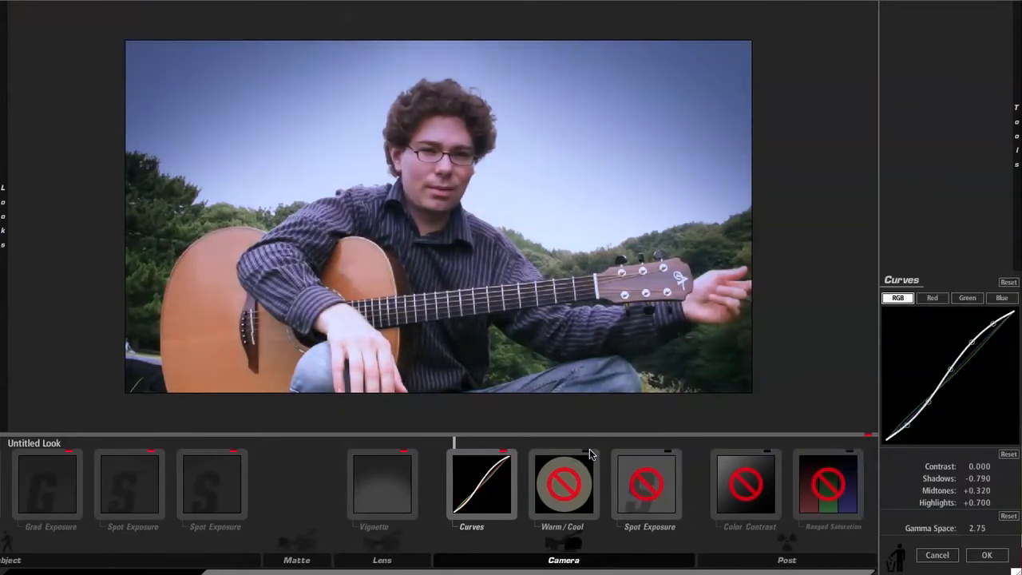
Re-enable Warm/Cool, the Camera section's Spot Exposure, Color Contrast and Ranged Saturation.
left_click(588, 453)
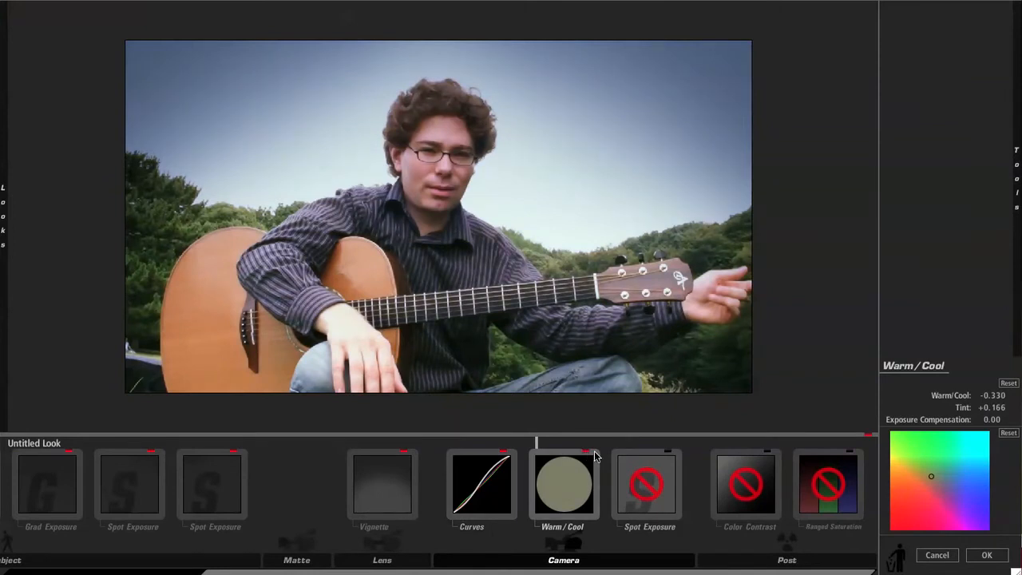
left_click(671, 453)
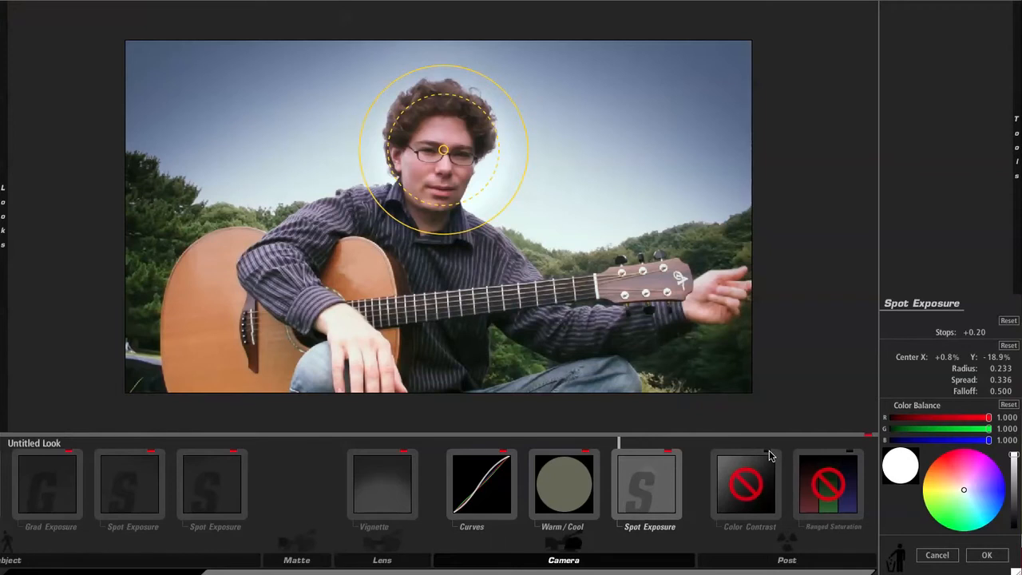
left_click(769, 455)
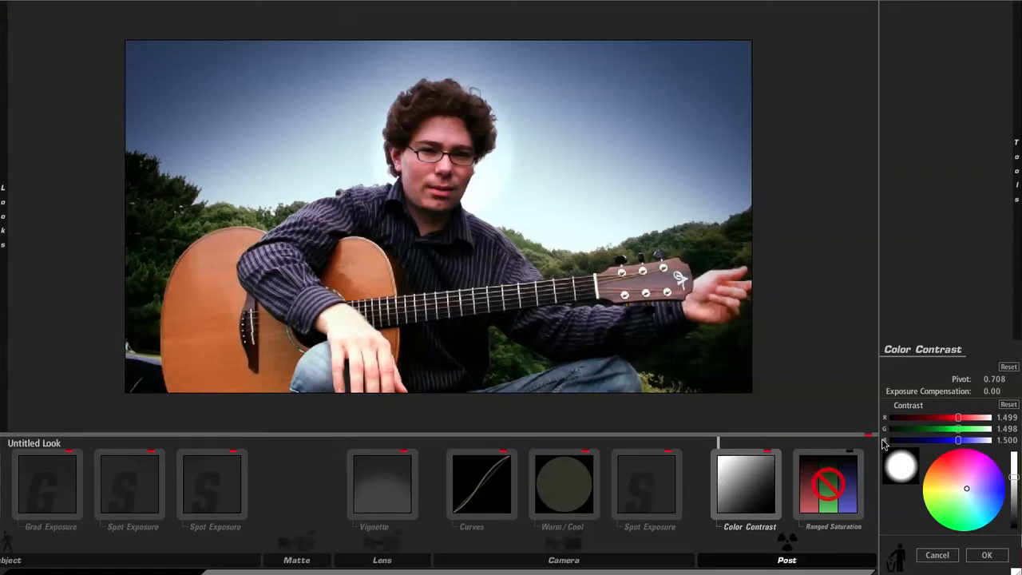
left_click(850, 453)
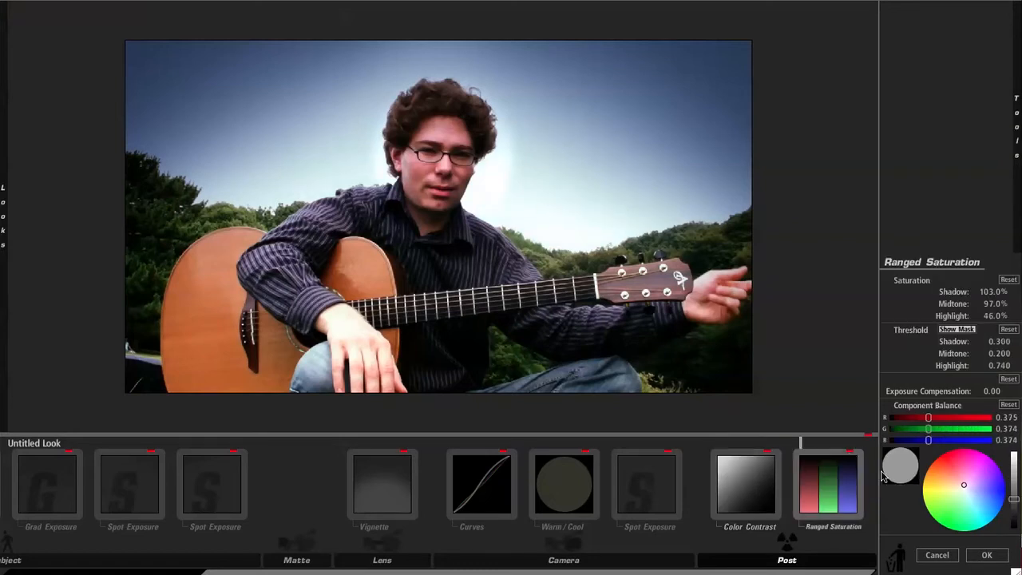
Compare the fully graded image with and without Ranged Saturation, and leave the effect enabled.
left_click(852, 454)
left_click(851, 454)
left_click(851, 454)
left_click(851, 454)
left_click(851, 454)
left_click(851, 455)
left_click(851, 454)
left_click(851, 455)
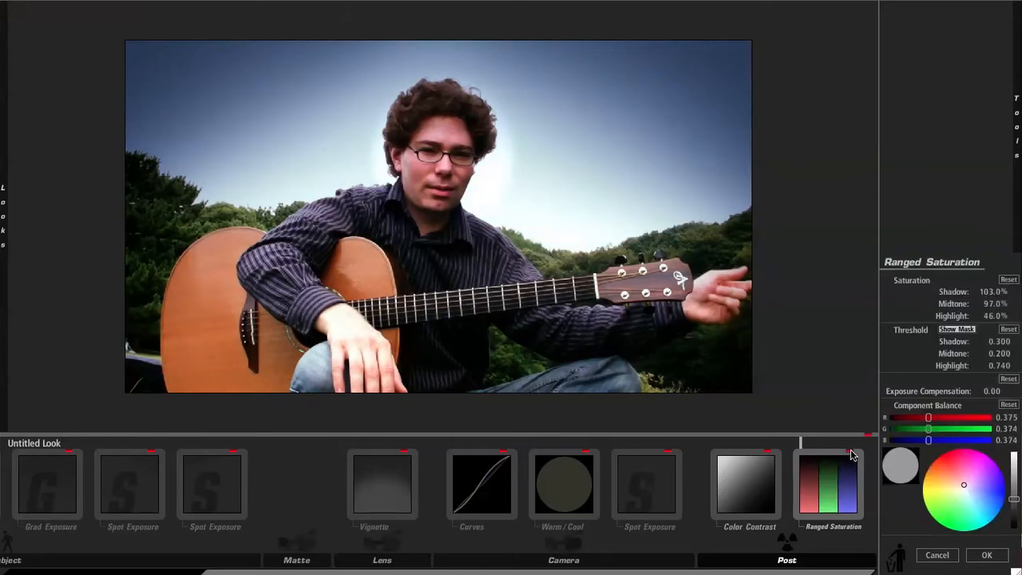
Inspect the Vignette and the two Spot Exposure effects of the Subject section.
left_click(987, 555)
left_click(366, 496)
left_click(209, 496)
left_click(112, 487)
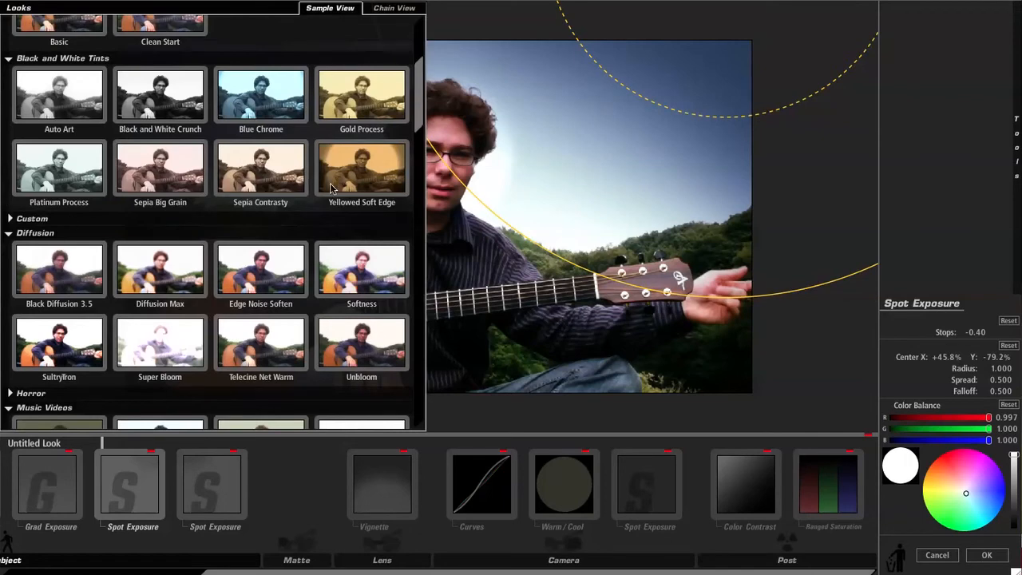
View the tools and preset looks libraries, and examine the graded preview up close and at full frame.
mouse_move(1020, 157)
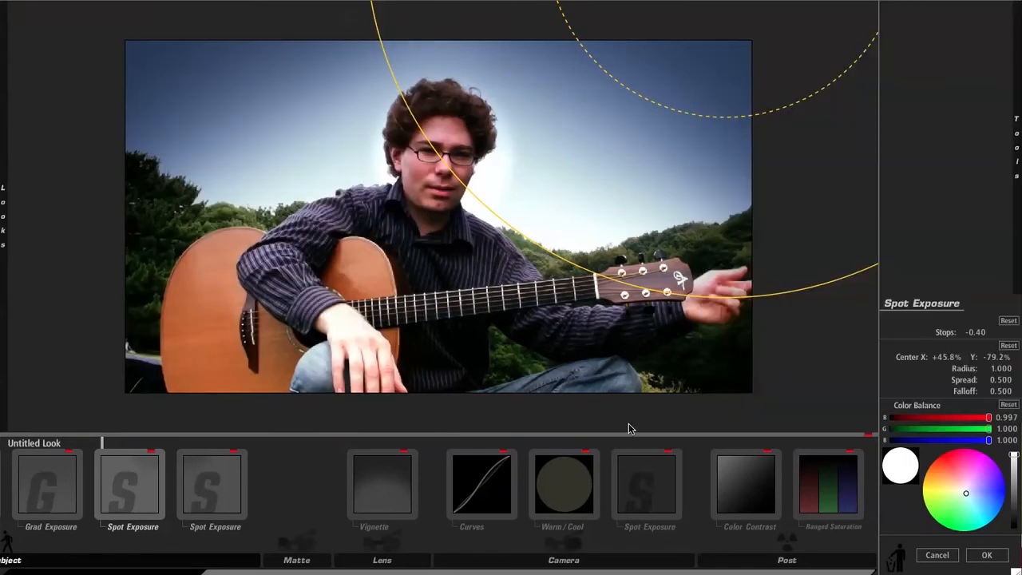
mouse_move(2, 164)
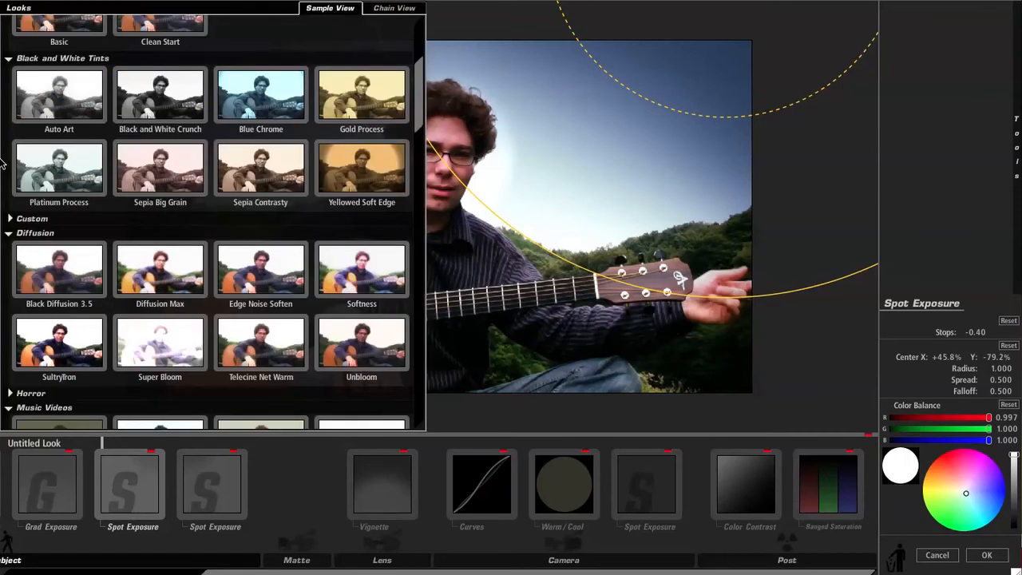
scroll(840, 324, "up", 5)
scroll(835, 319, "down", 3)
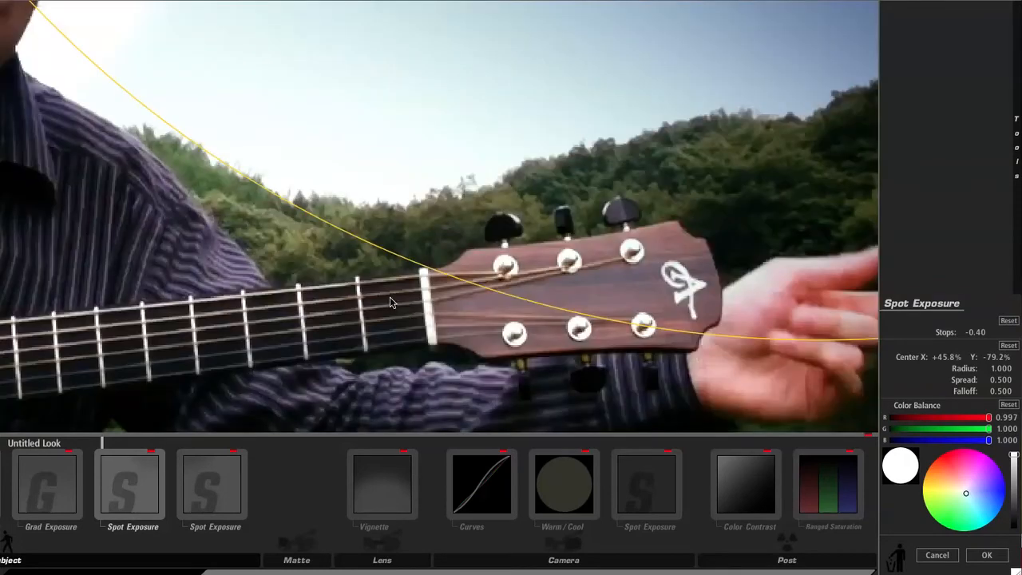
scroll(390, 297, "down", 7)
scroll(391, 297, "up", 4)
scroll(390, 297, "down", 1)
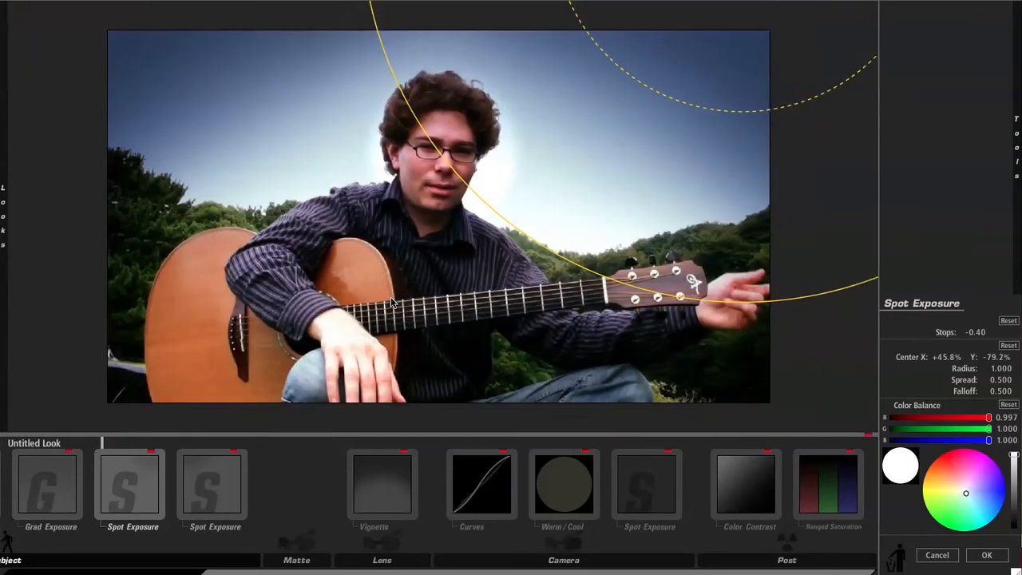